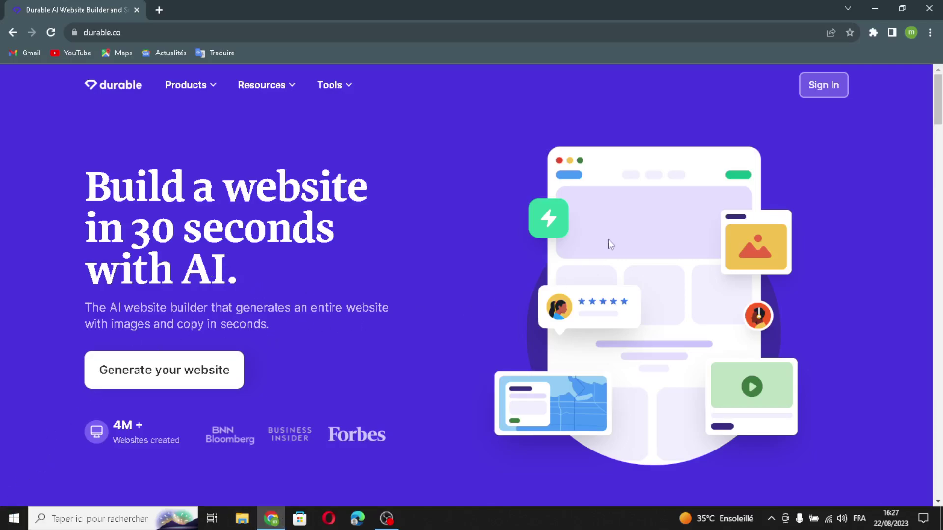
Sign in to the Durable account to reach the My business dashboard.
click(807, 91)
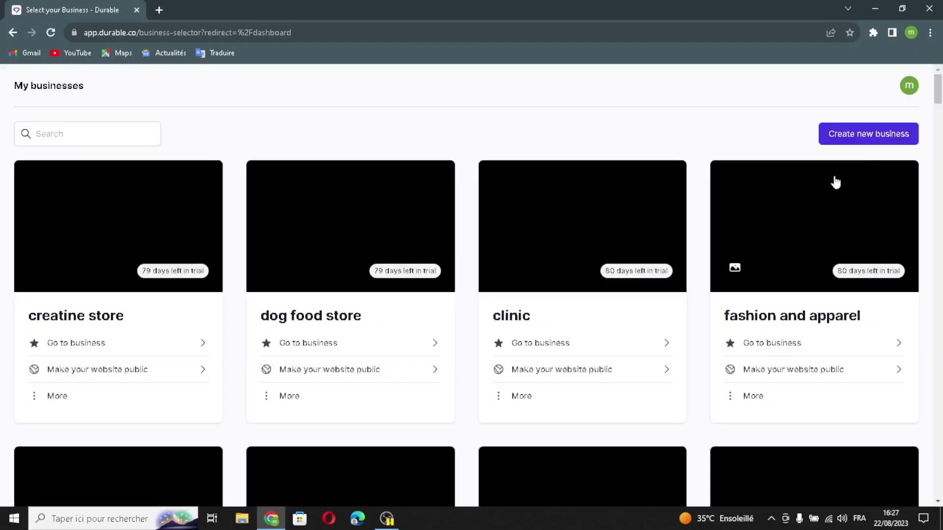
Start a new business and paste in the name GreenScape Solutions.
click(823, 131)
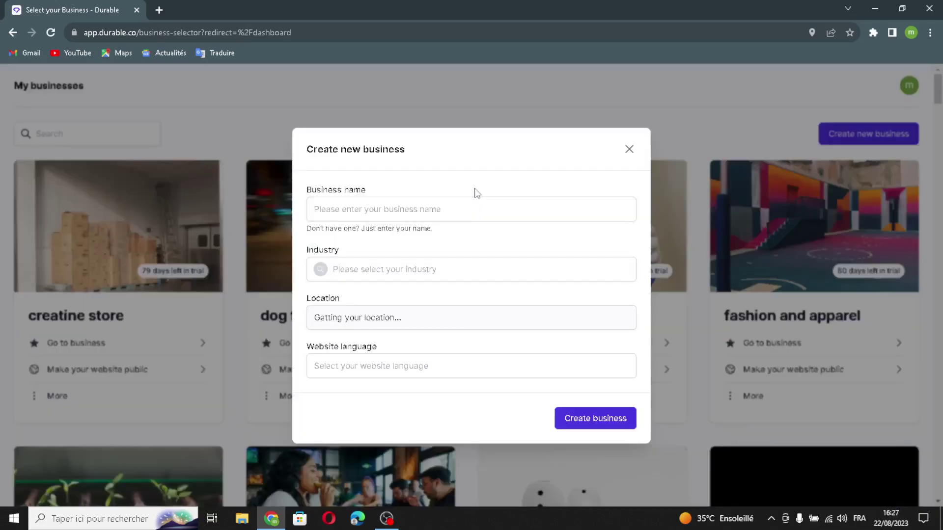
click(414, 211)
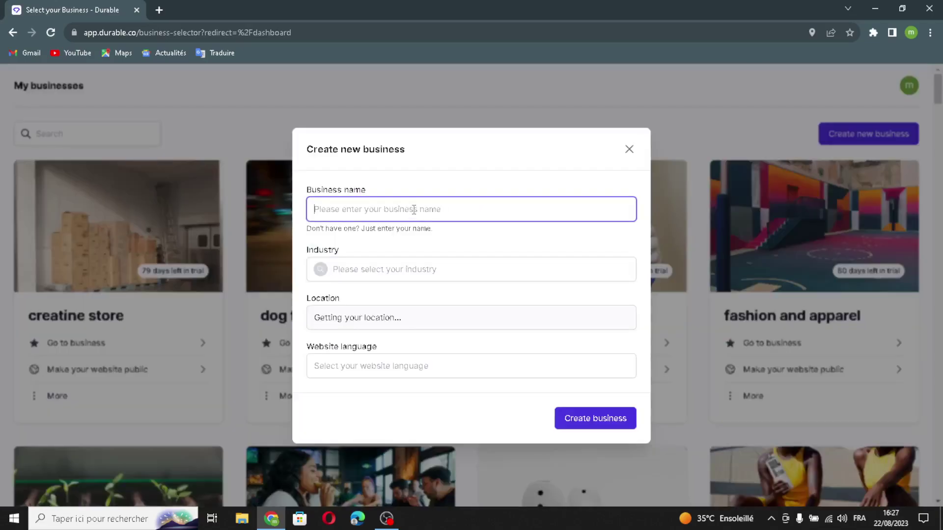
text(GreenScape Solutions)
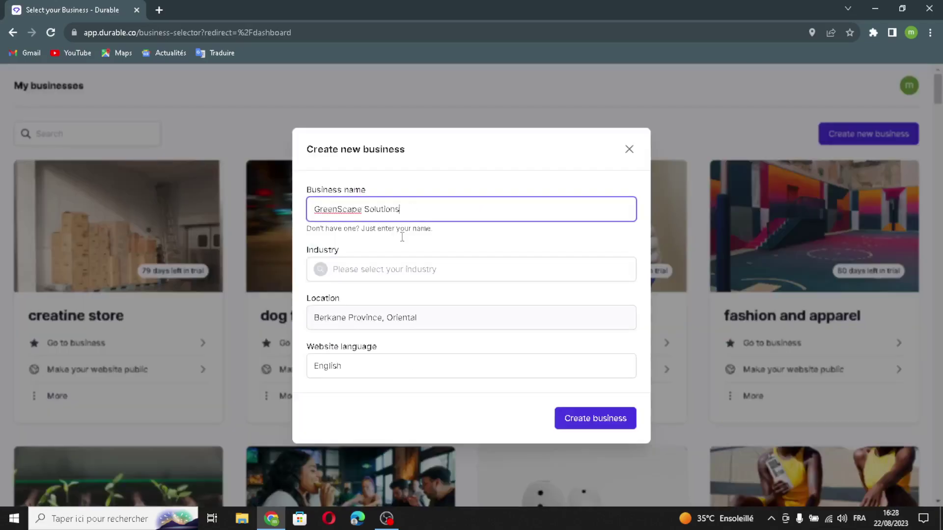
Set the industry to 'Eco-friendly landscaoing services'.
click(412, 267)
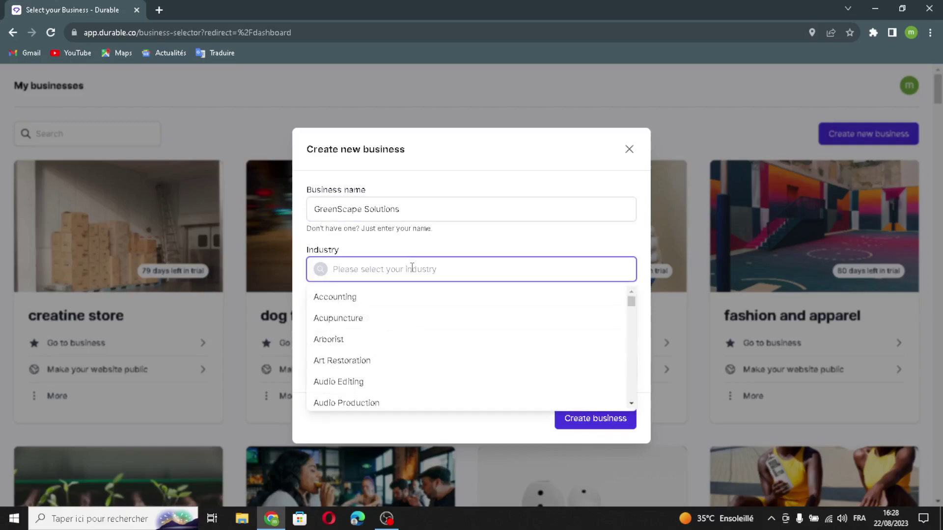
text(Eco-friendl)
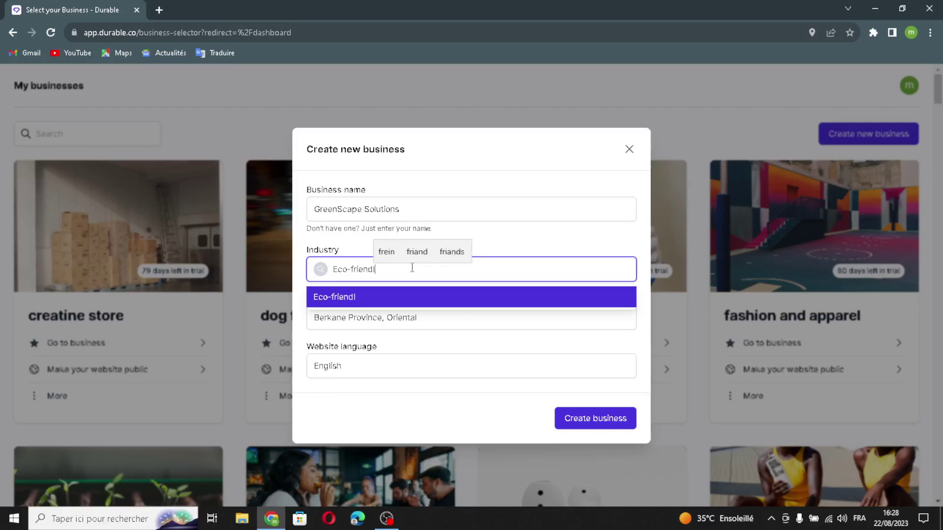
text(y la)
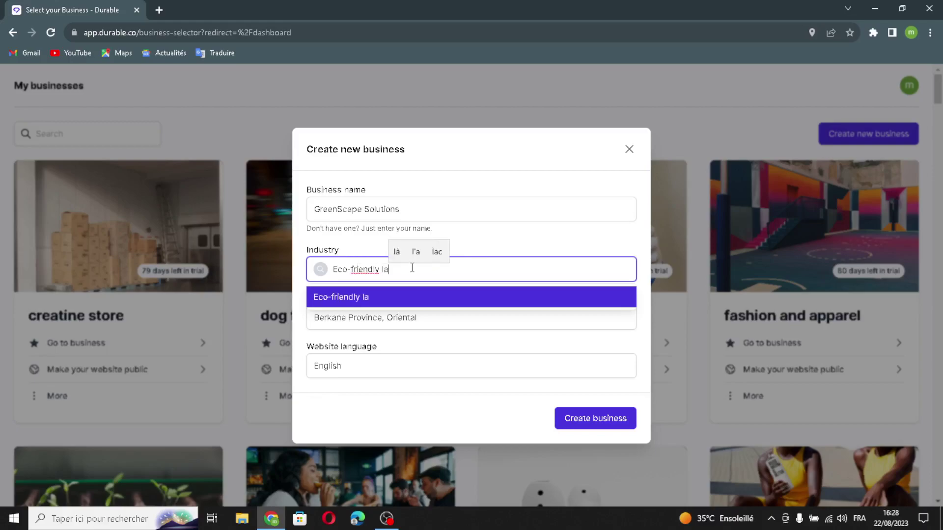
text(ndscaoing)
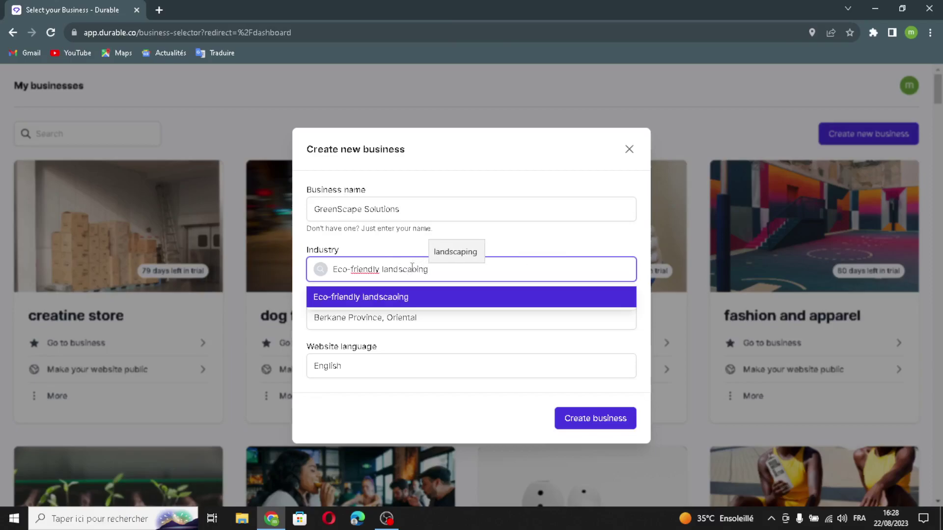
text( business)
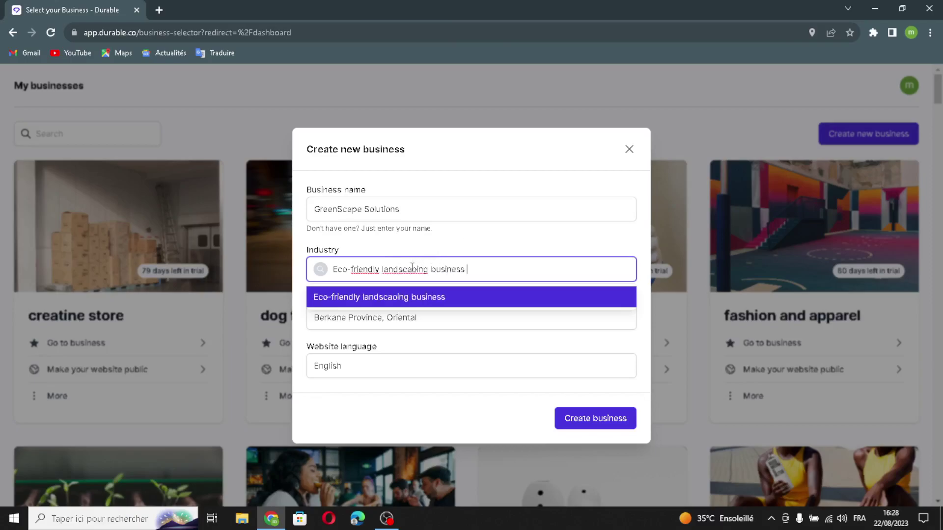
key(Return)
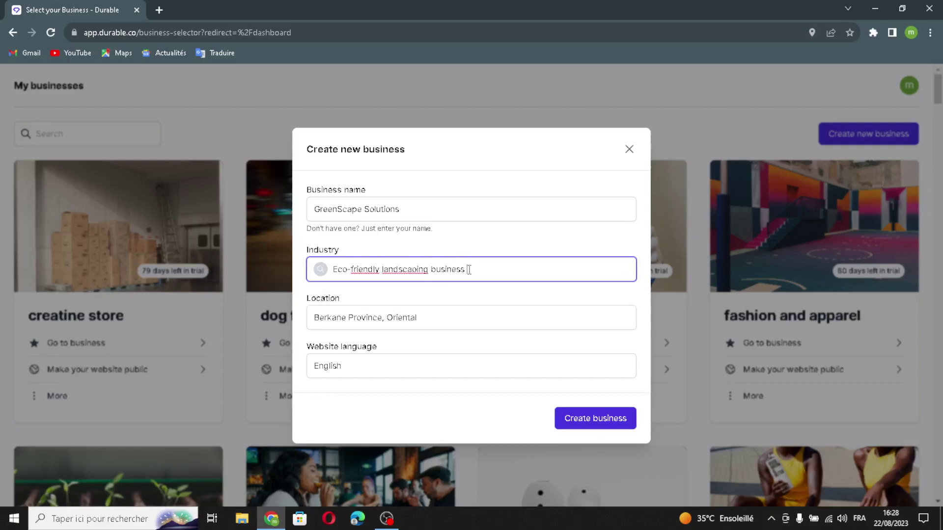
key(BackSpace)
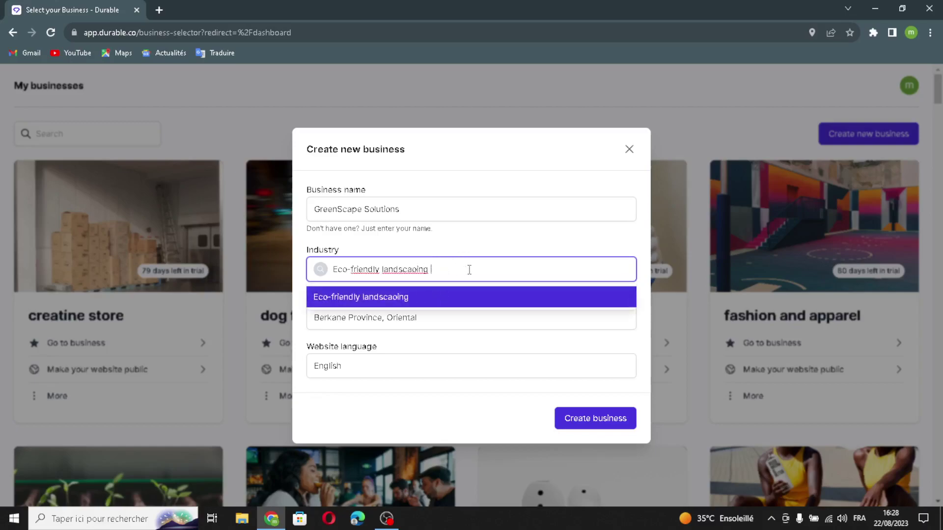
text(serv)
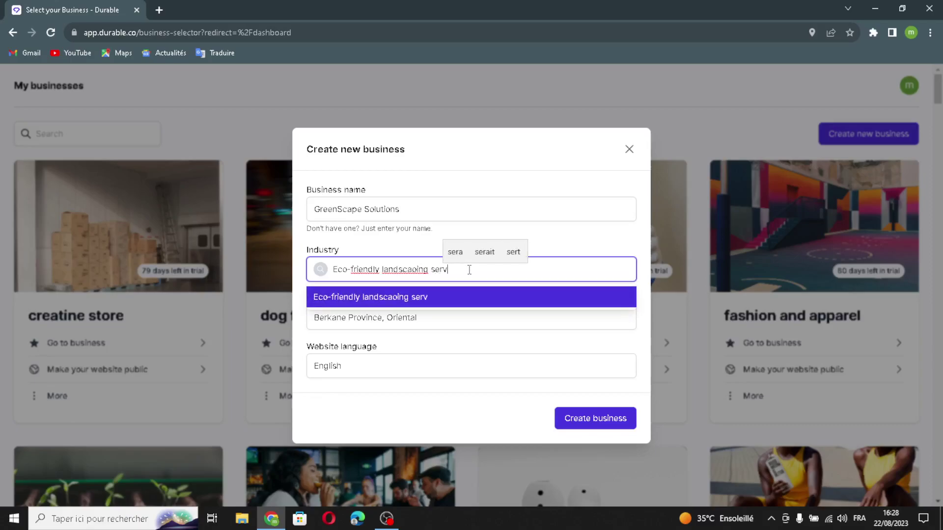
text(ices)
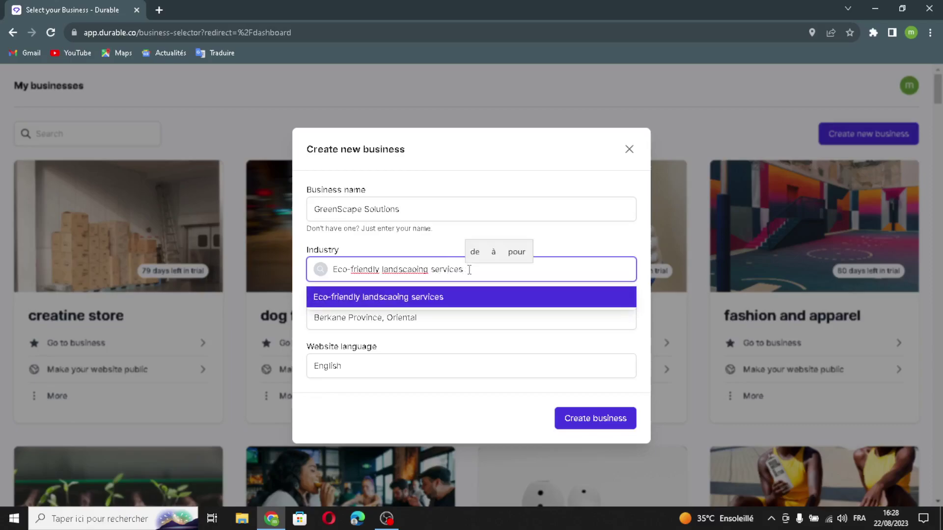
click(458, 345)
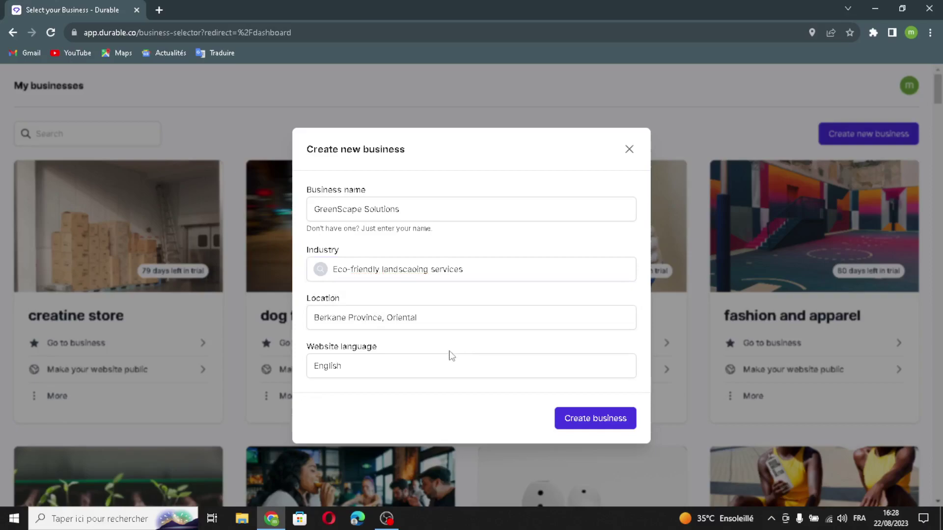
Create the business, let the site generate, and return to the 'Transform Your Outdoor Space' hero.
click(595, 424)
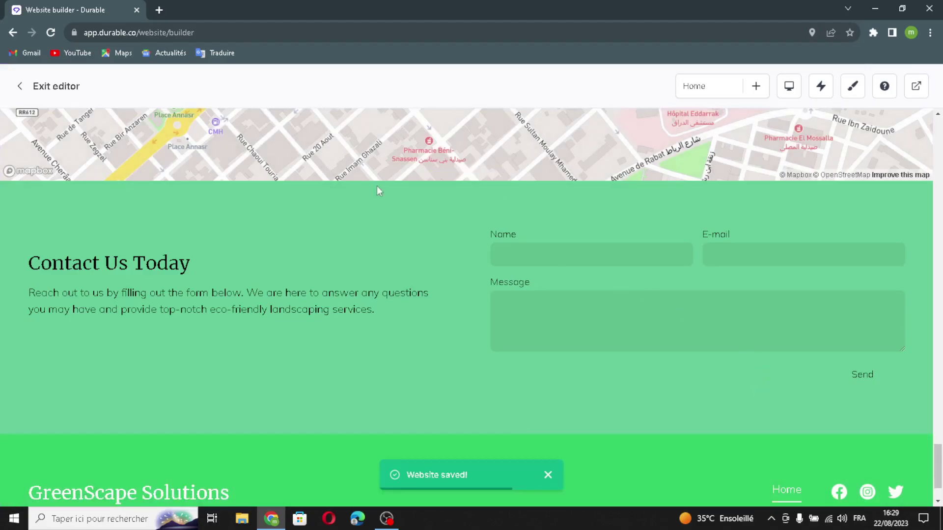
scroll(438, 188, up, 5)
scroll(438, 190, up, 20)
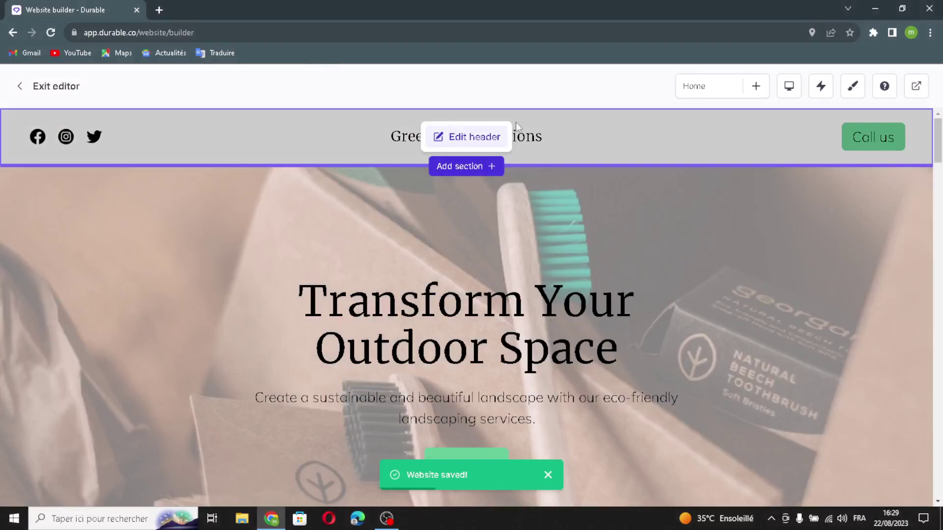
In the header editor, replace the GreenScape Solutions site name with a logo.
click(506, 134)
click(840, 267)
triple_click(840, 272)
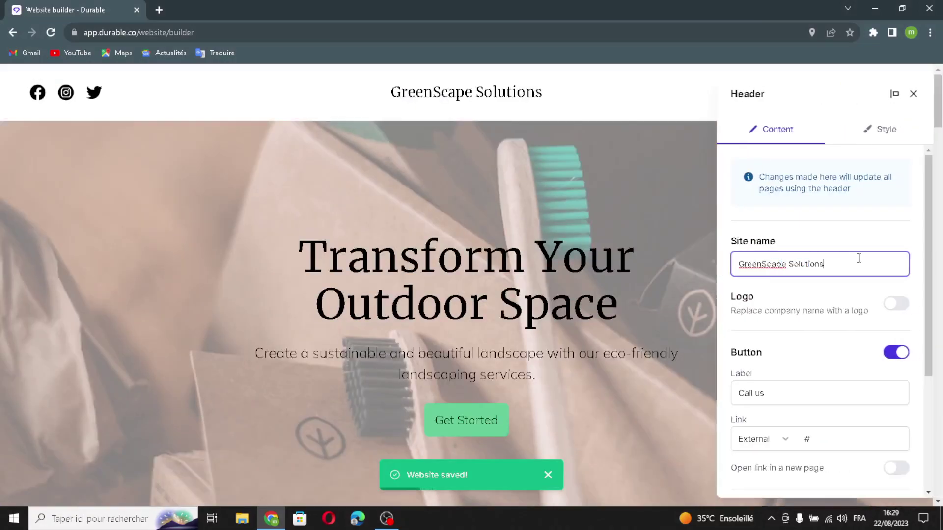
click(897, 303)
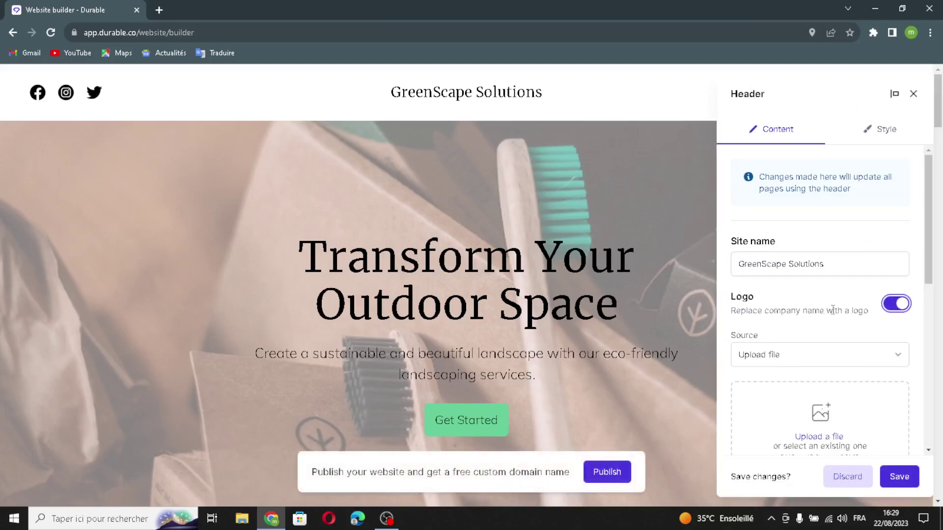
Review the header's 'Call us' button label and link fields, leaving them unchanged.
scroll(846, 369, down, 2)
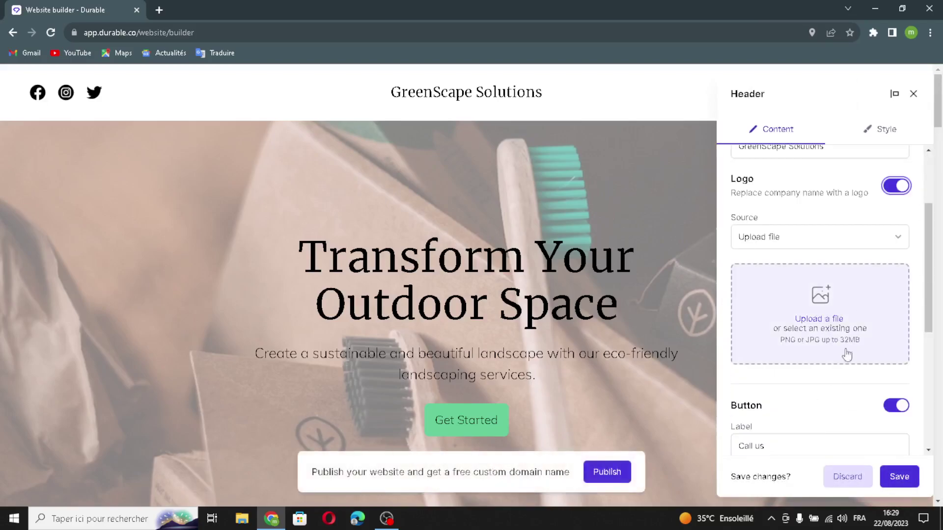
scroll(854, 388, down, 2)
click(811, 331)
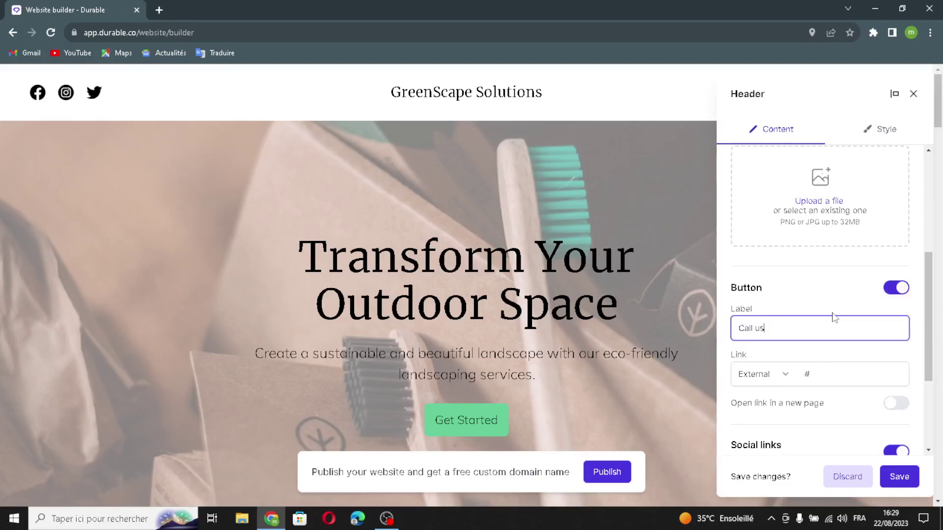
triple_click(815, 325)
click(815, 326)
click(819, 376)
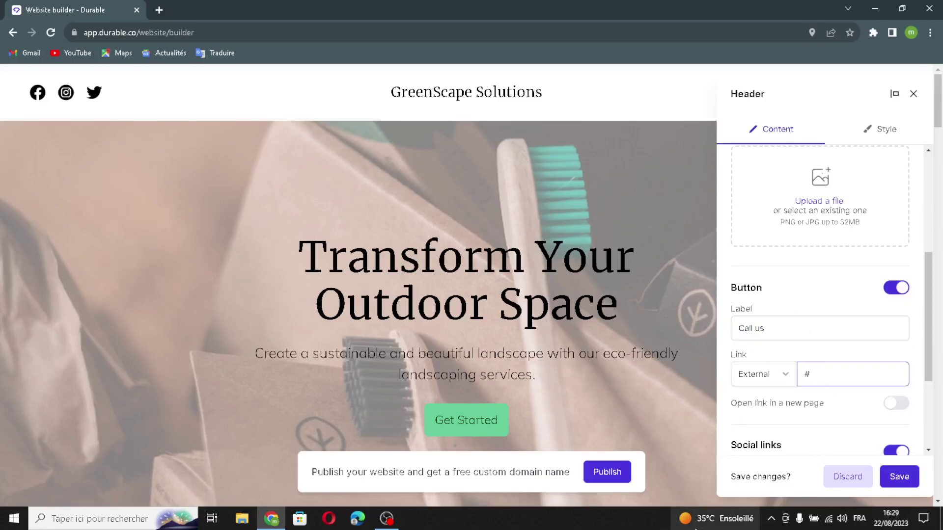
Try adding a Facebook social channel, discard it, and view the header's style settings.
scroll(820, 413, down, 2)
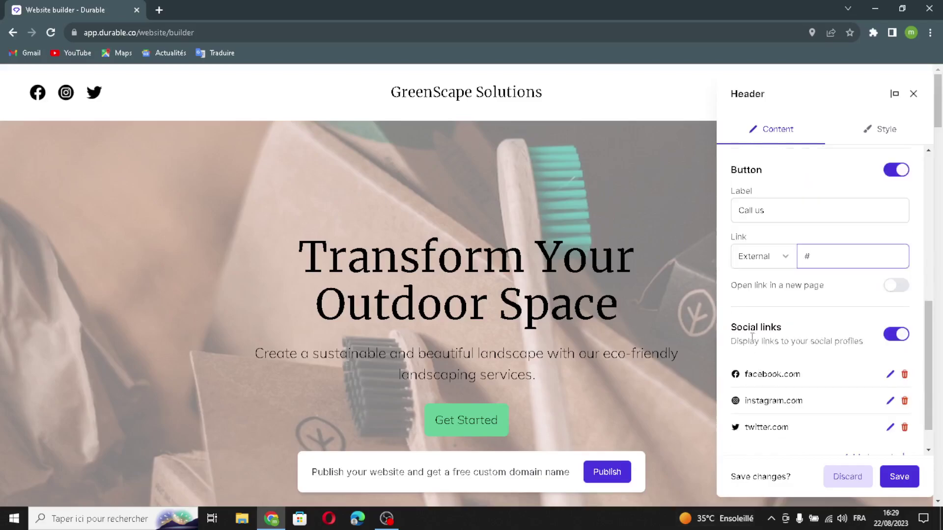
scroll(813, 364, down, 1)
click(862, 421)
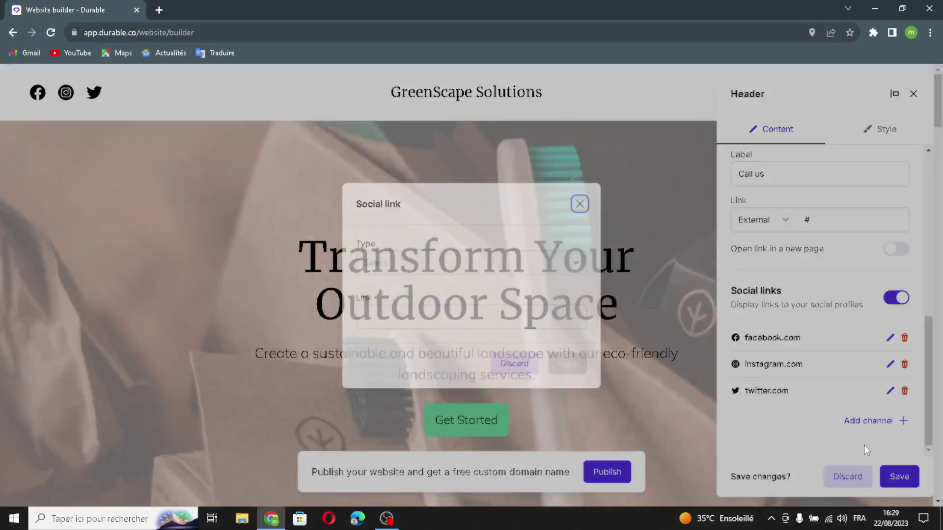
click(489, 268)
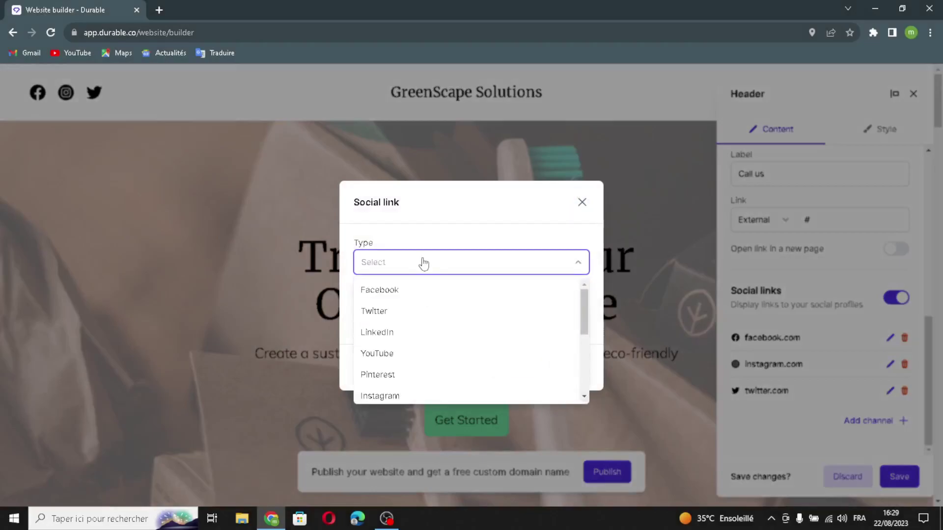
click(422, 299)
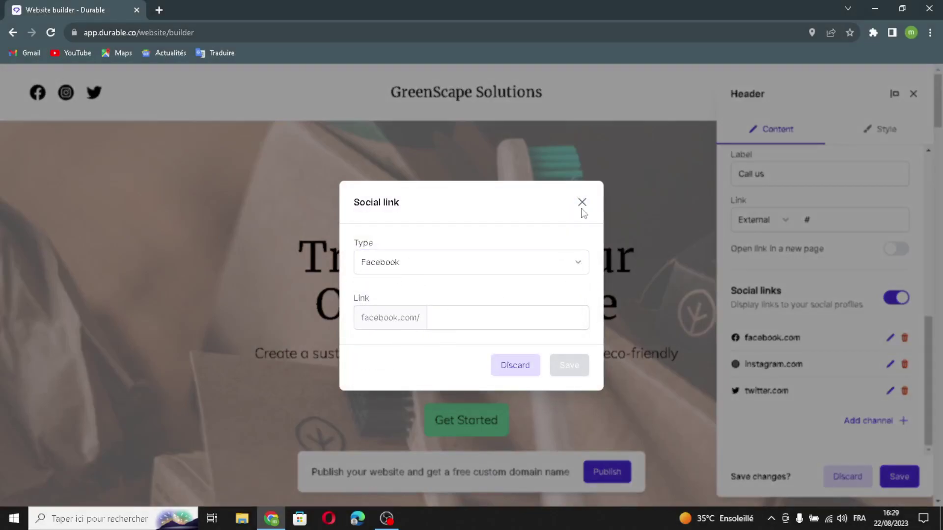
click(582, 202)
click(868, 138)
scroll(864, 163, down, 5)
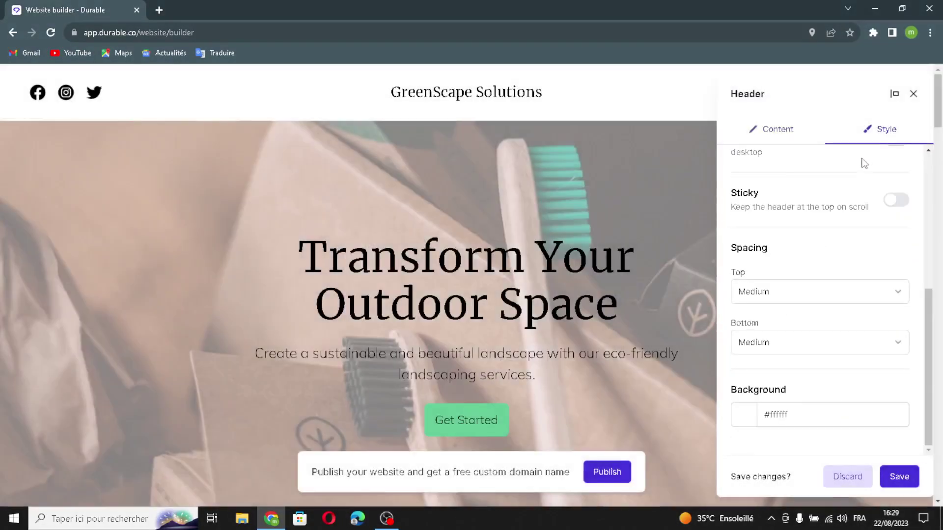
Make the header full width and sticky, then save it.
scroll(857, 274, up, 5)
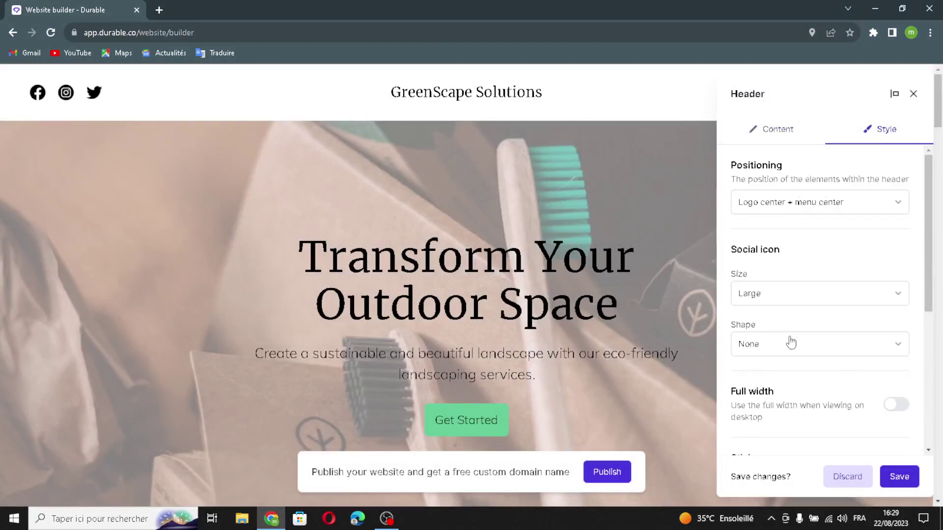
scroll(797, 300, down, 1)
click(903, 344)
click(897, 406)
scroll(781, 426, down, 2)
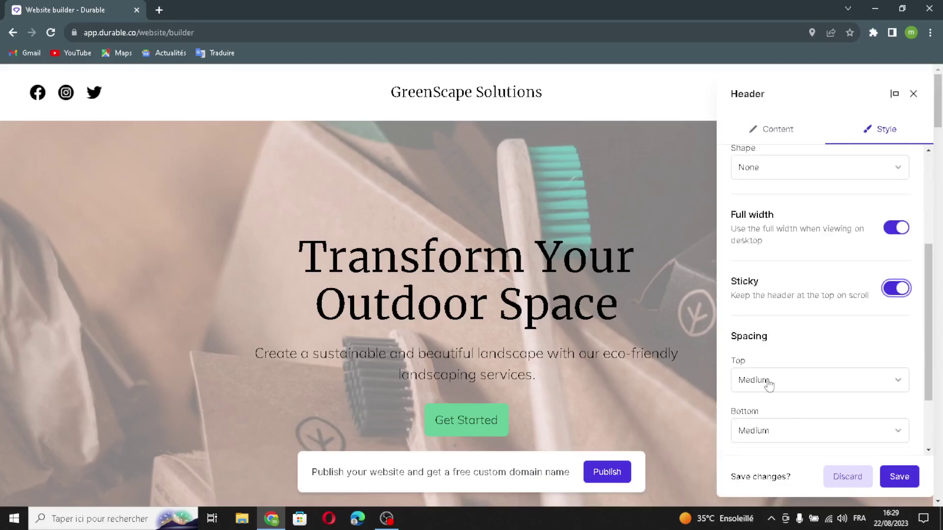
scroll(769, 368, down, 2)
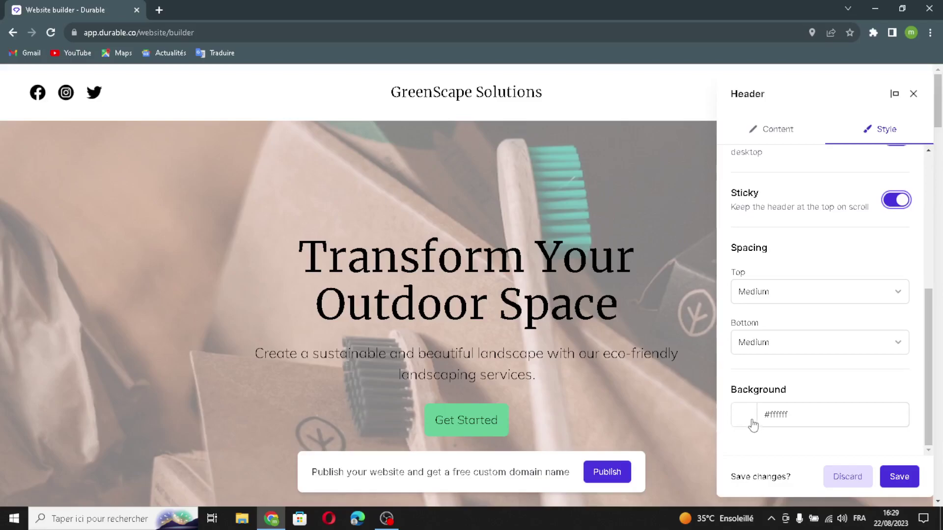
click(899, 476)
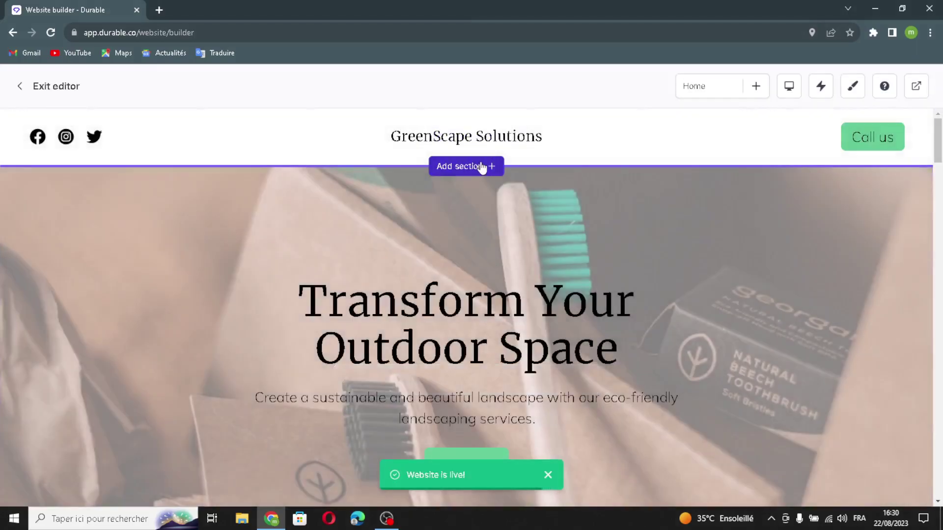
Browse the Add section choices and close them without adding a section.
click(481, 167)
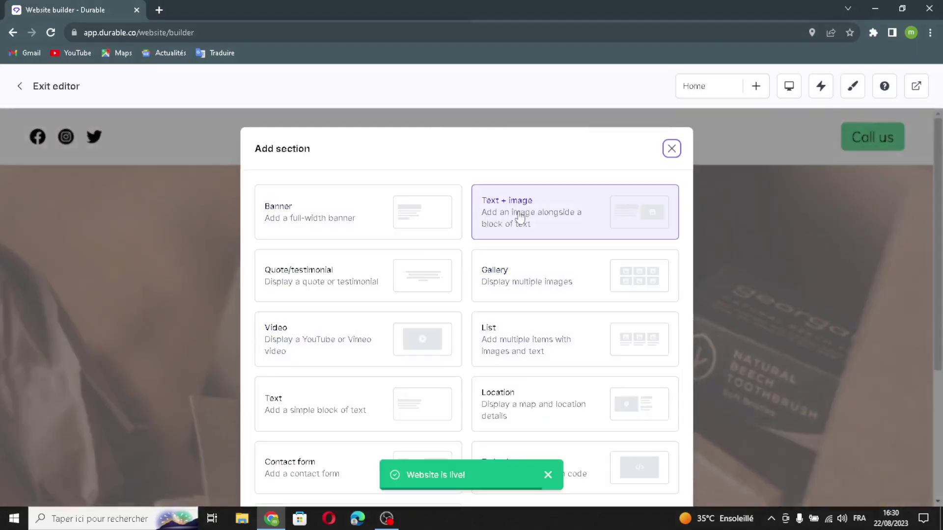
scroll(509, 329, down, 4)
scroll(444, 317, up, 5)
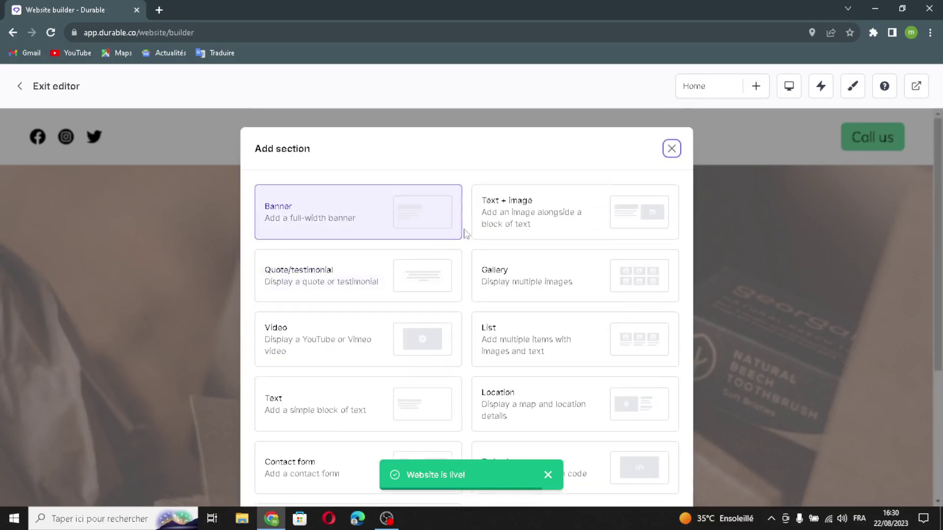
click(671, 148)
scroll(569, 343, down, 2)
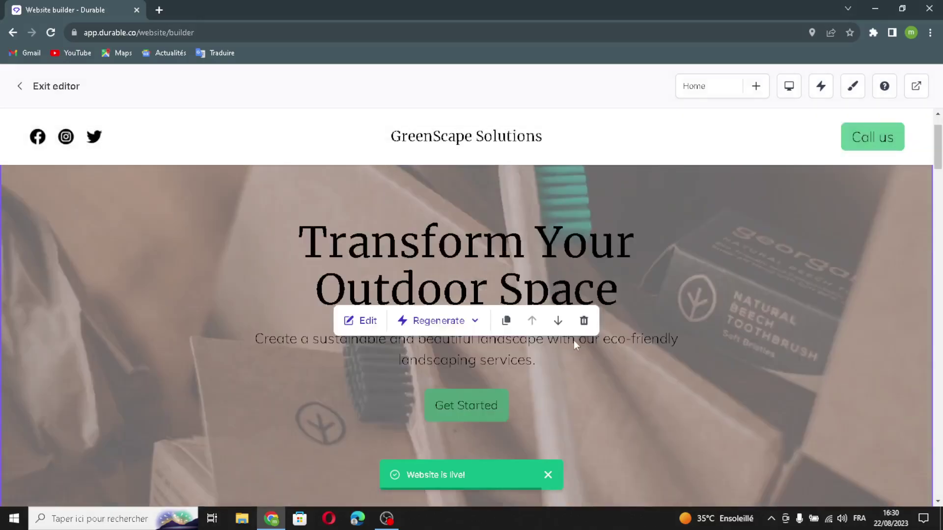
Regenerate the banner heading to 'Creating Sustainable Solutions with GreenScape Solutions' and regenerate its subtext.
click(358, 268)
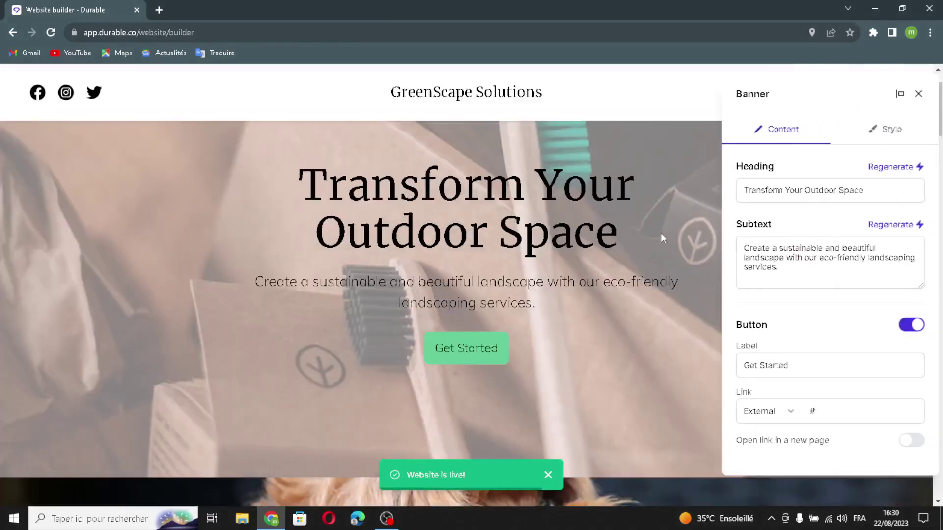
key(ctrl+a)
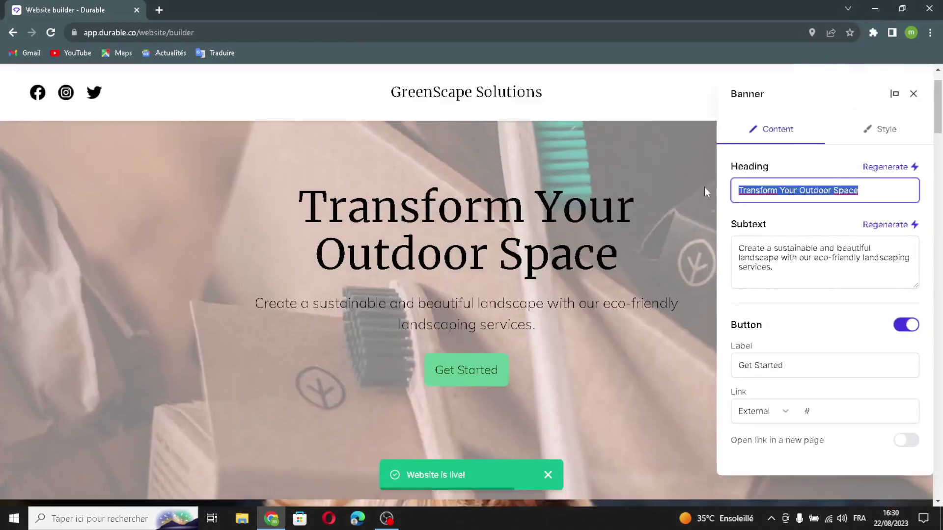
click(885, 167)
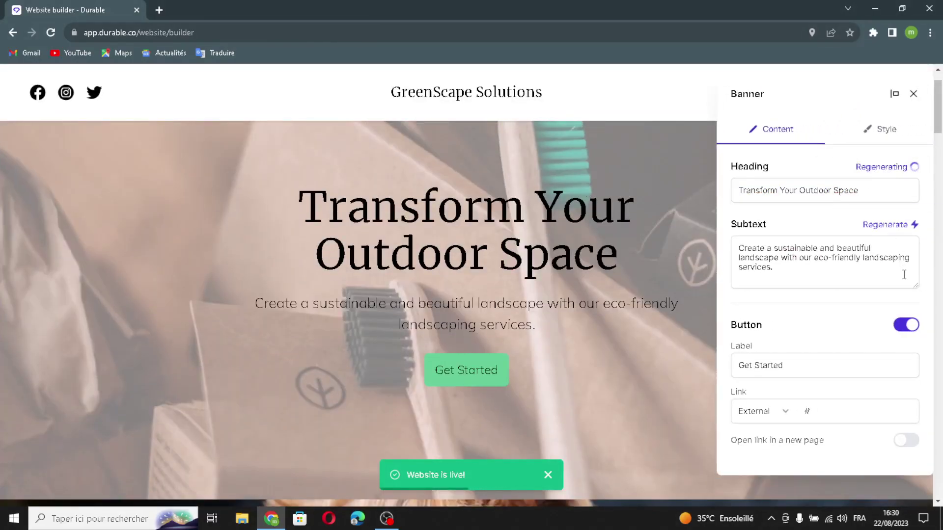
click(889, 225)
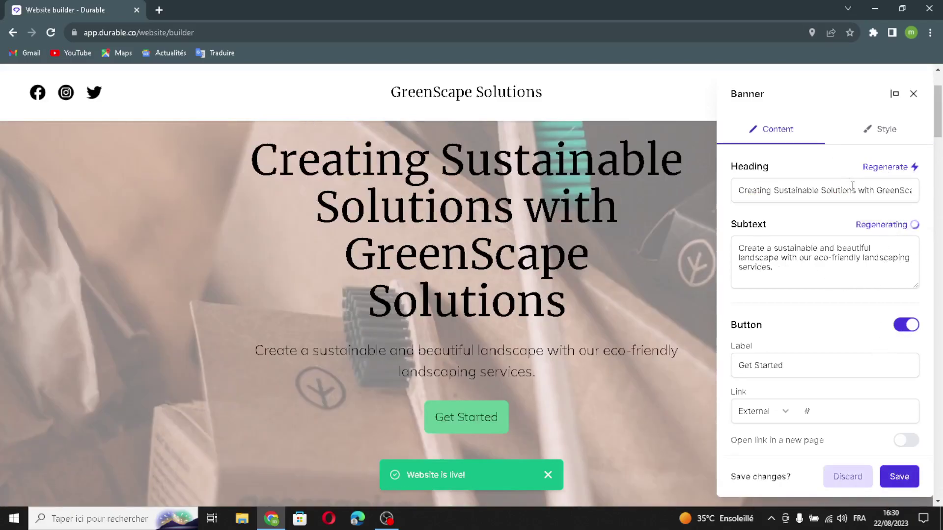
Set the banner's Get Started button link to open in a new page.
drag(785, 366, 709, 362)
click(822, 368)
drag(775, 372, 660, 373)
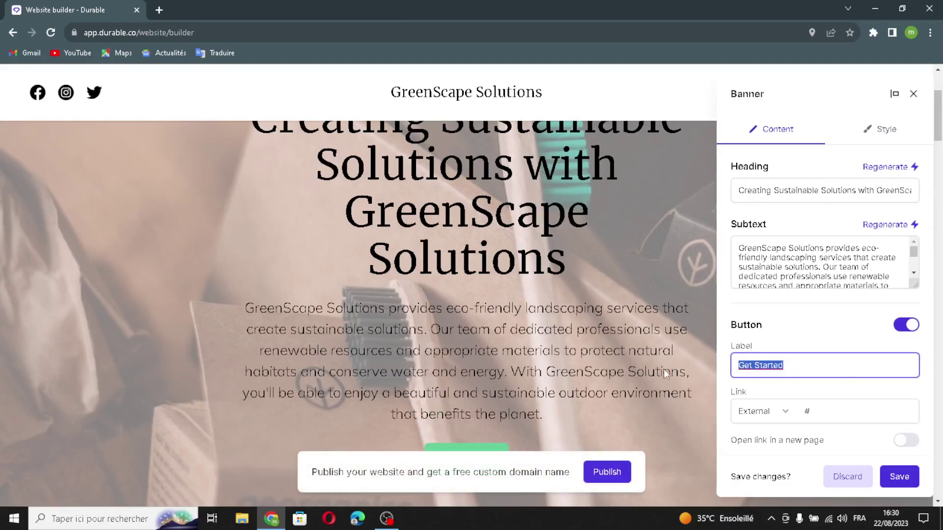
click(839, 416)
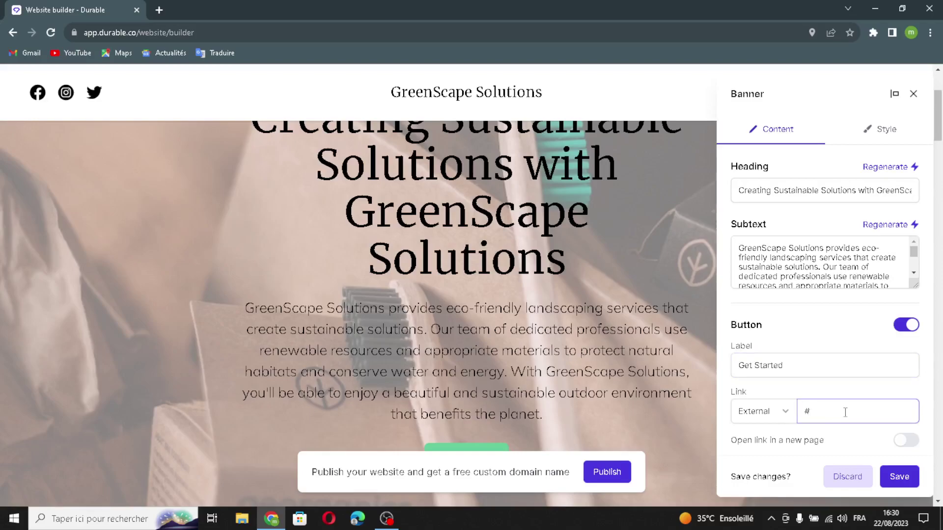
click(903, 443)
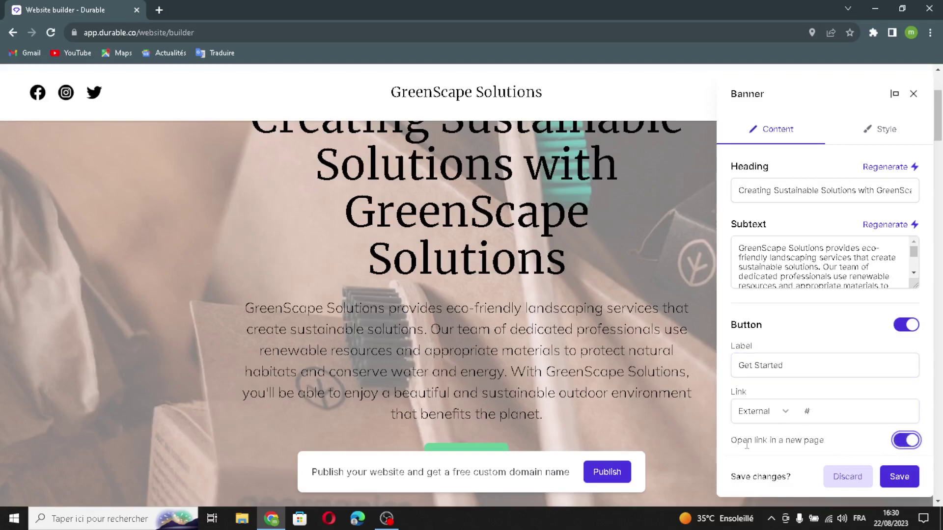
click(877, 135)
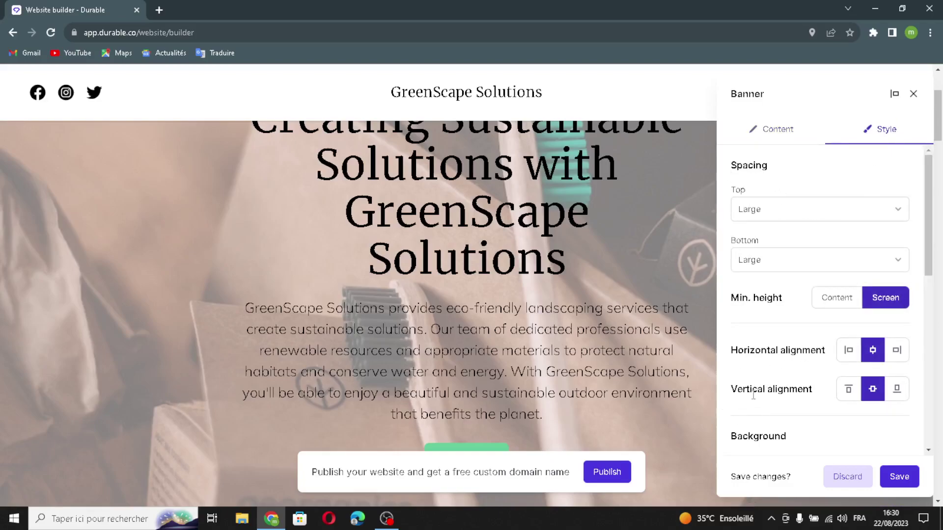
Align the banner text top-left and regenerate its background image.
scroll(786, 388, down, 2)
click(849, 235)
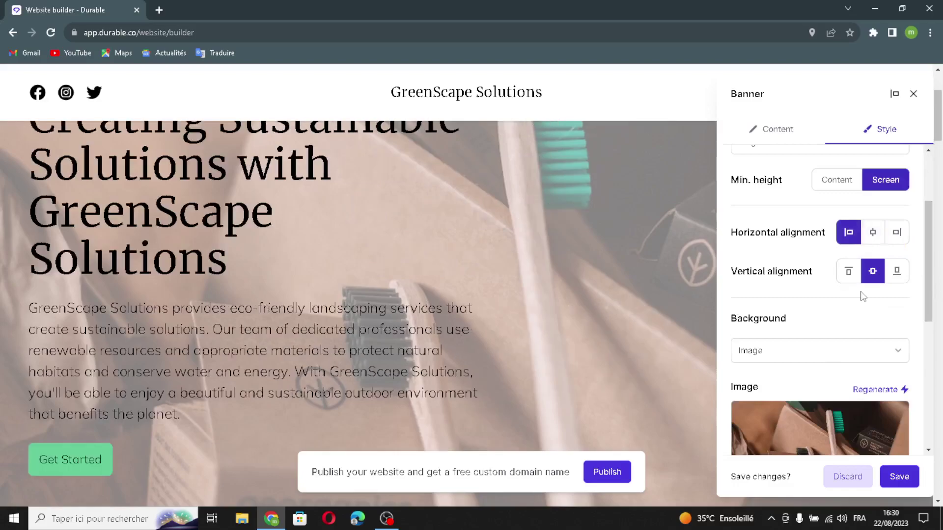
click(846, 275)
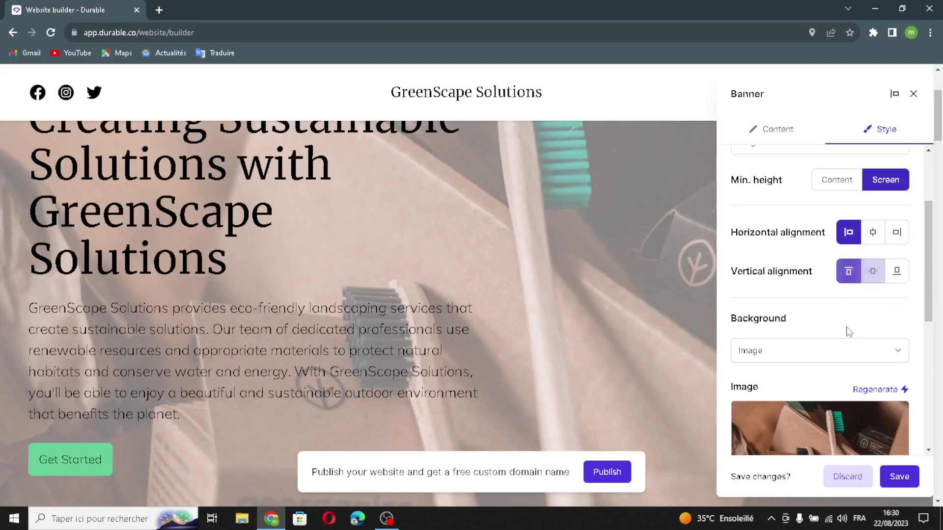
scroll(817, 338, down, 2)
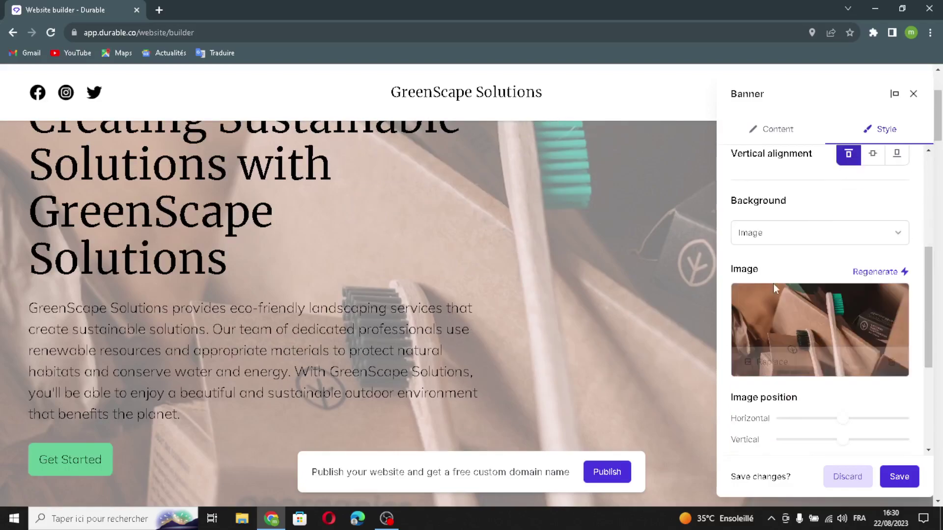
click(882, 272)
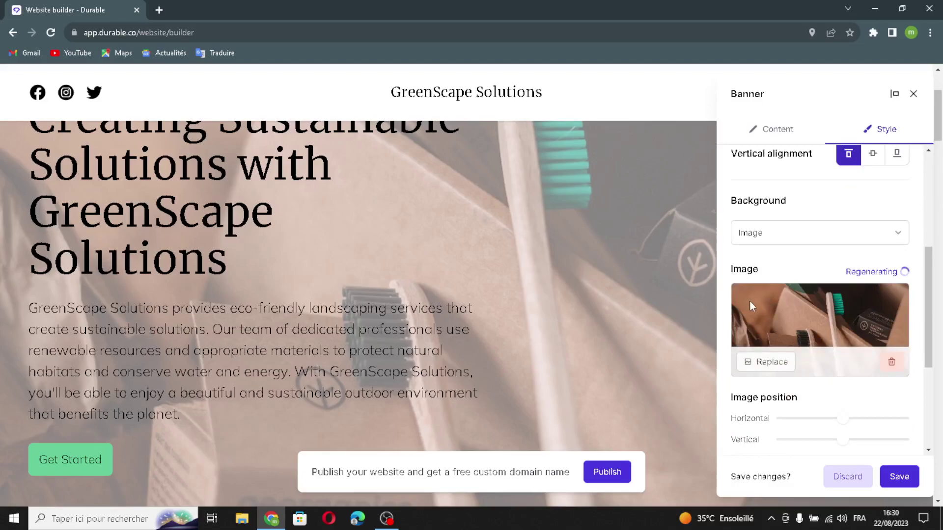
Set the banner overlay to #2E3F61, combine it with the header, and save.
scroll(791, 378, down, 1)
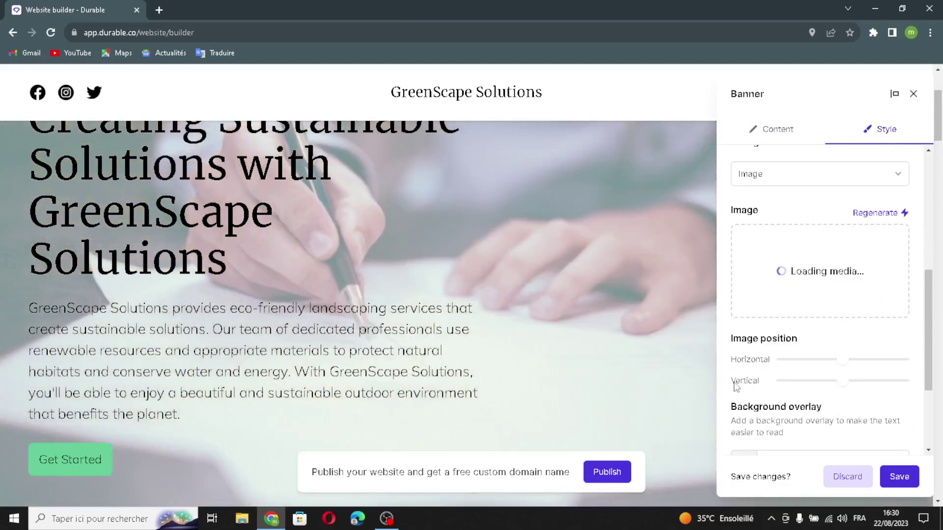
scroll(752, 423, down, 1)
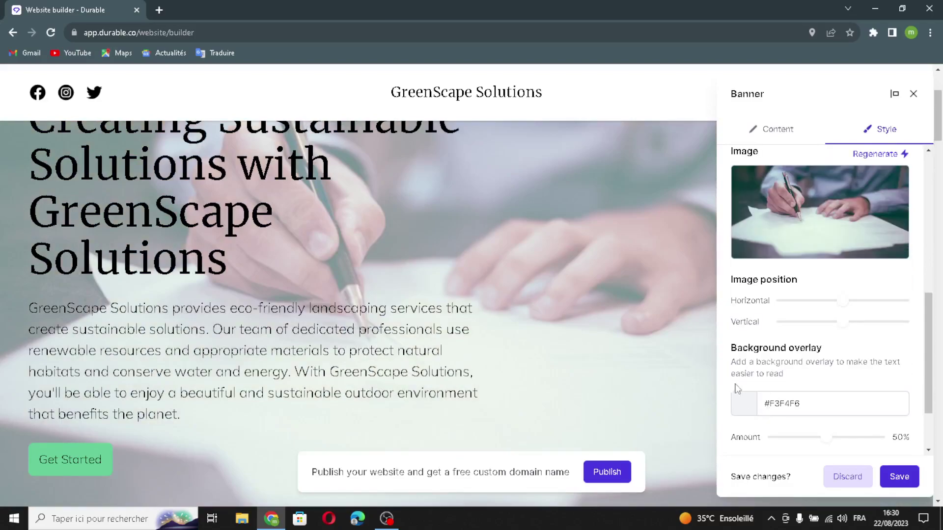
click(741, 405)
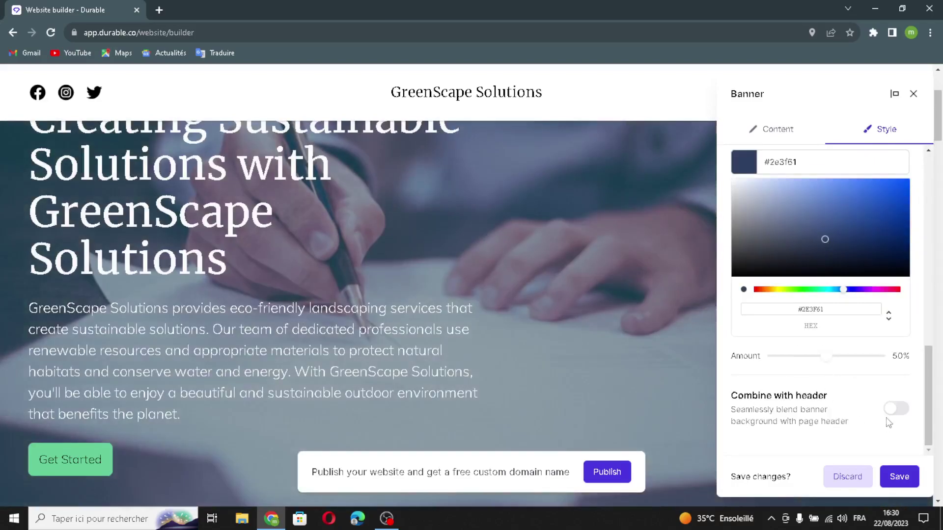
click(893, 410)
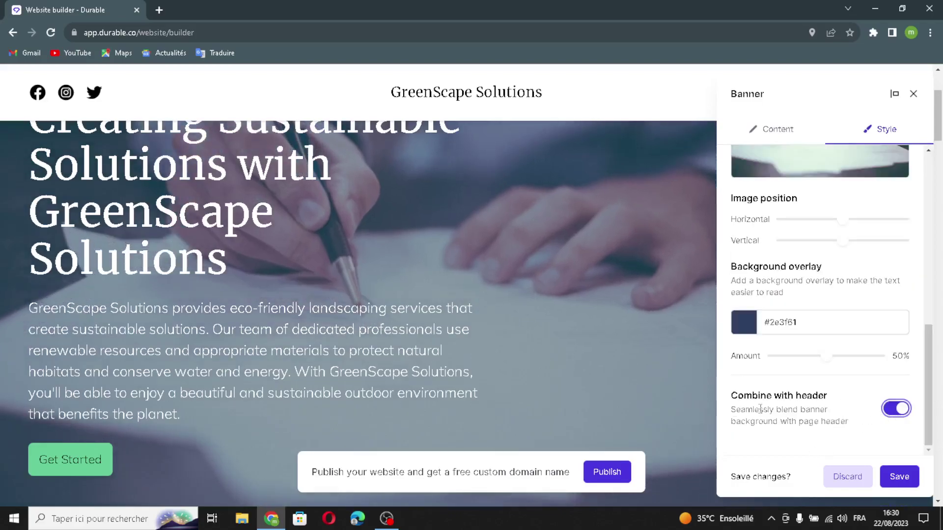
click(899, 476)
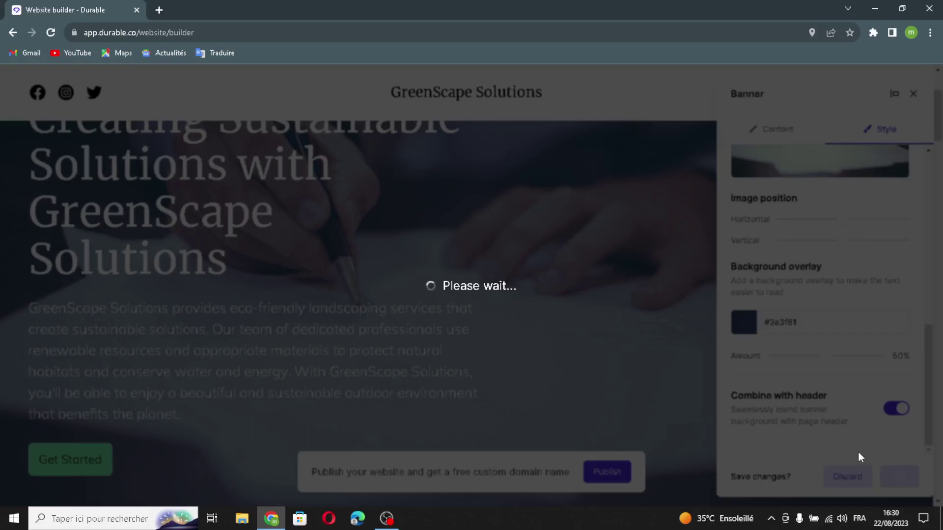
Regenerate the image section's photo, keep it full width, set Min. height to Screen, and save.
scroll(417, 375, down, 8)
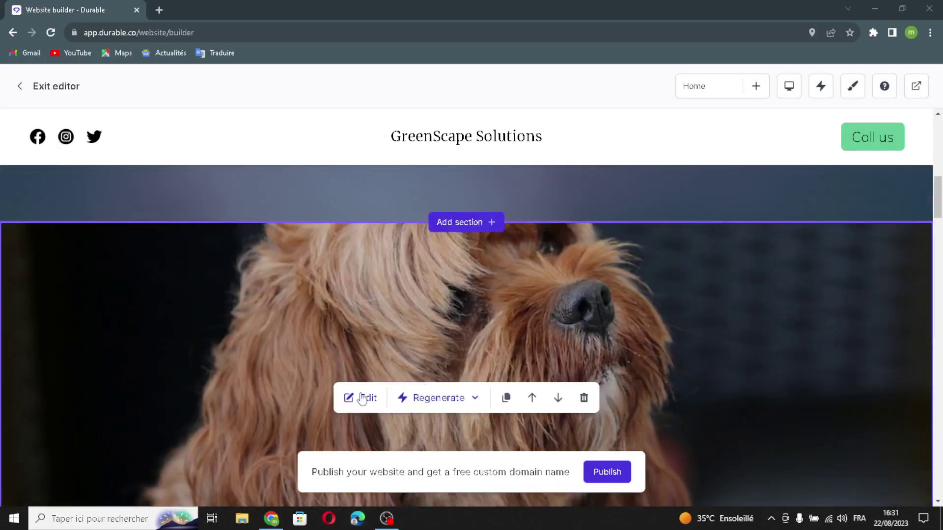
scroll(367, 295, down, 3)
click(354, 281)
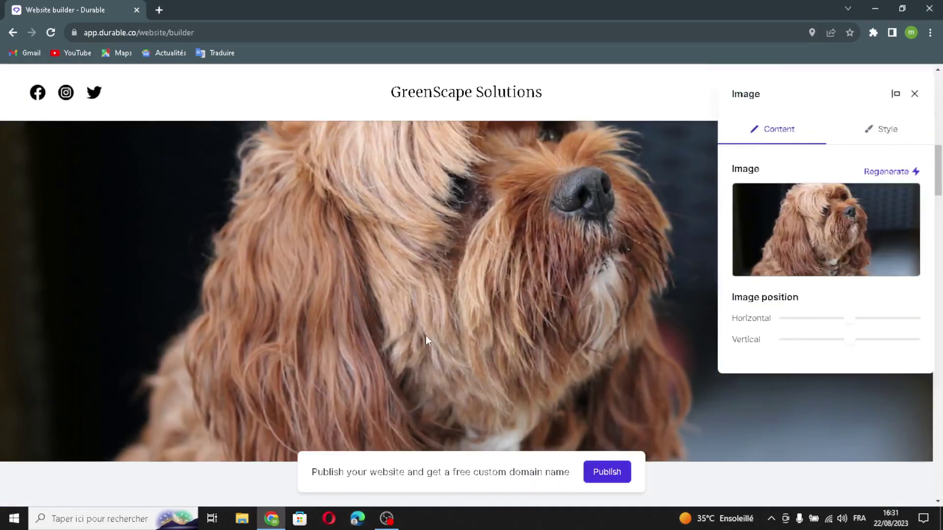
click(888, 172)
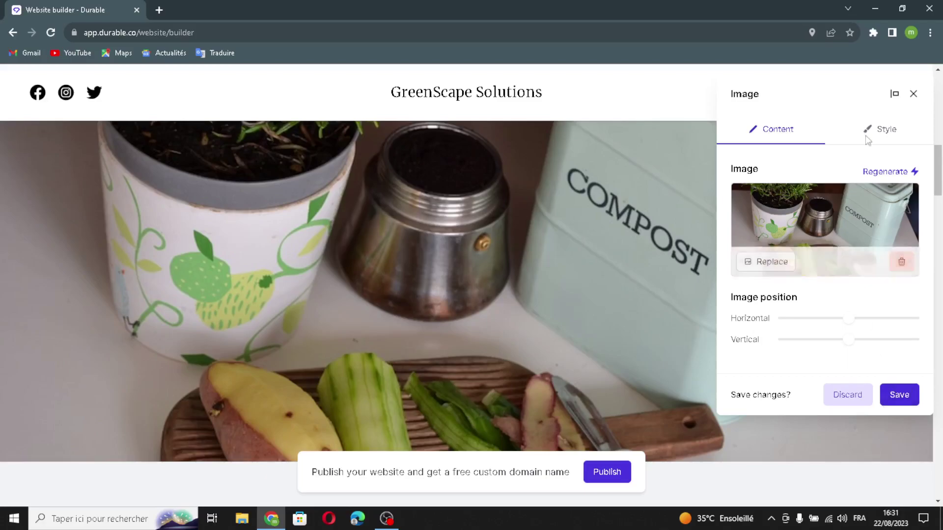
click(883, 129)
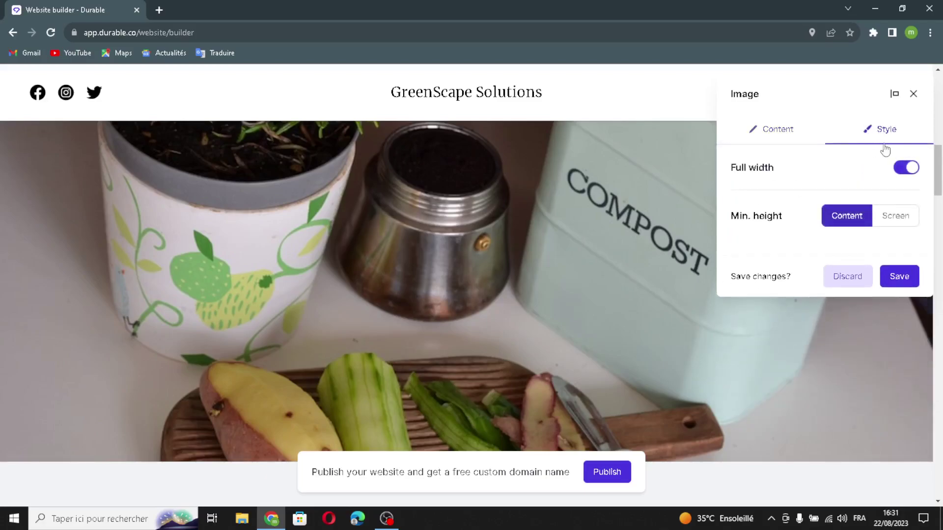
click(917, 168)
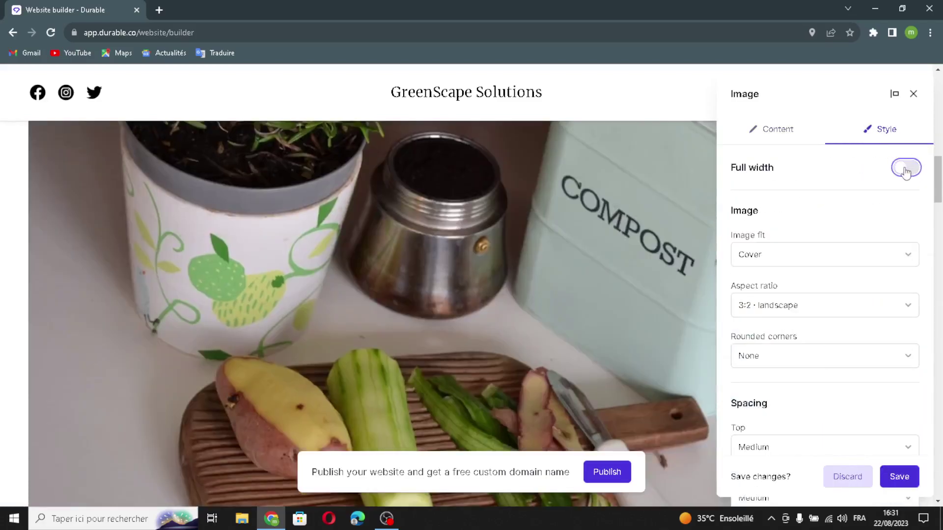
click(909, 167)
click(905, 215)
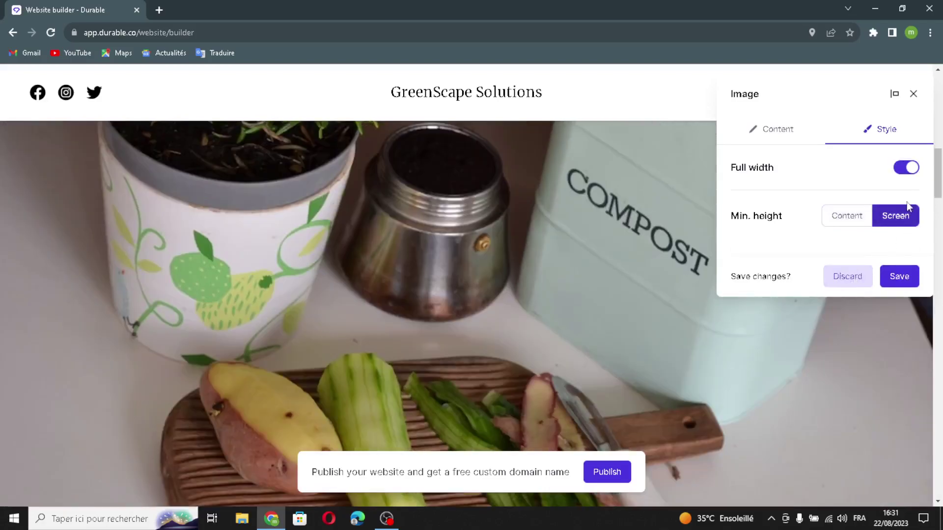
click(909, 282)
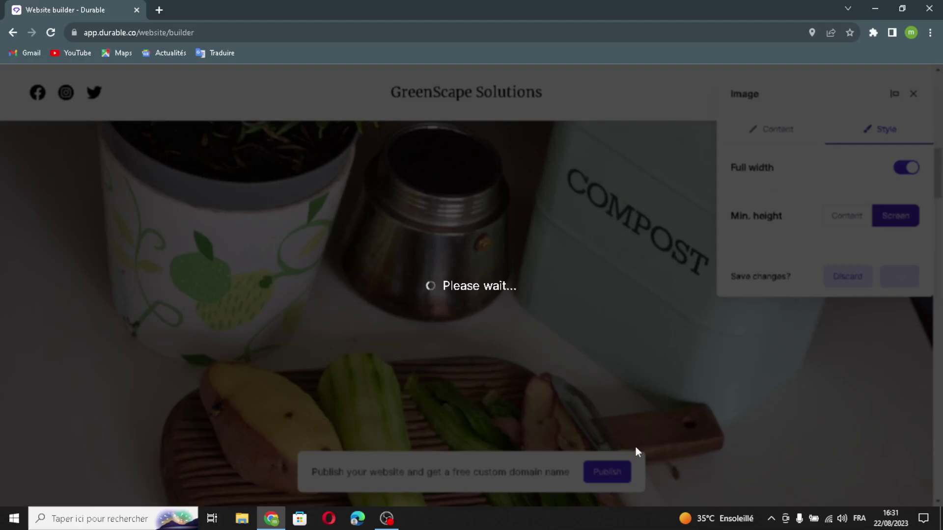
scroll(473, 356, down, 7)
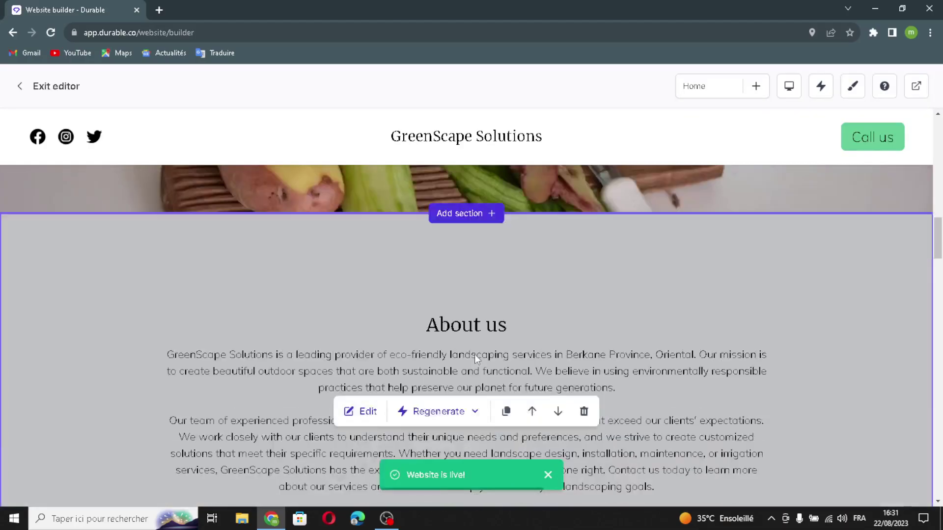
Regenerate the About us text as 'GreenScape Solutions: Eco-Friendly Landscaping Services' and save it.
click(360, 294)
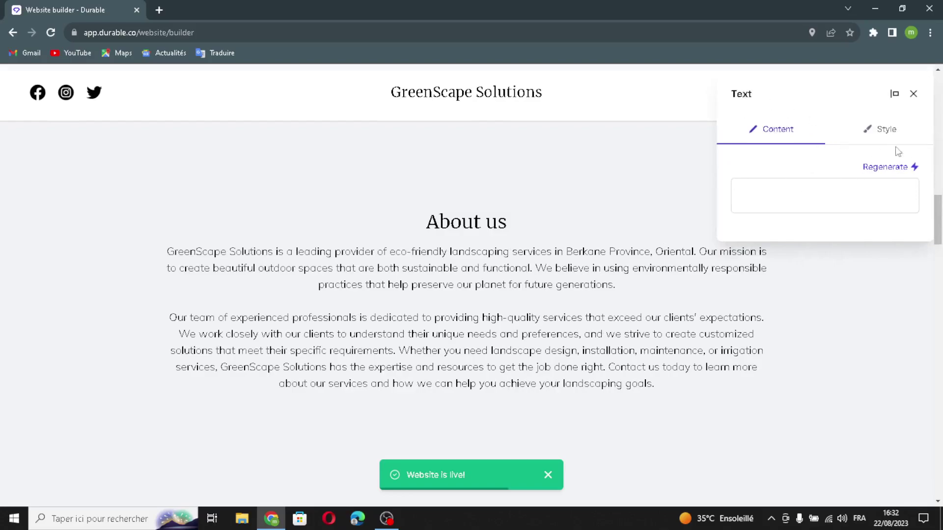
click(884, 168)
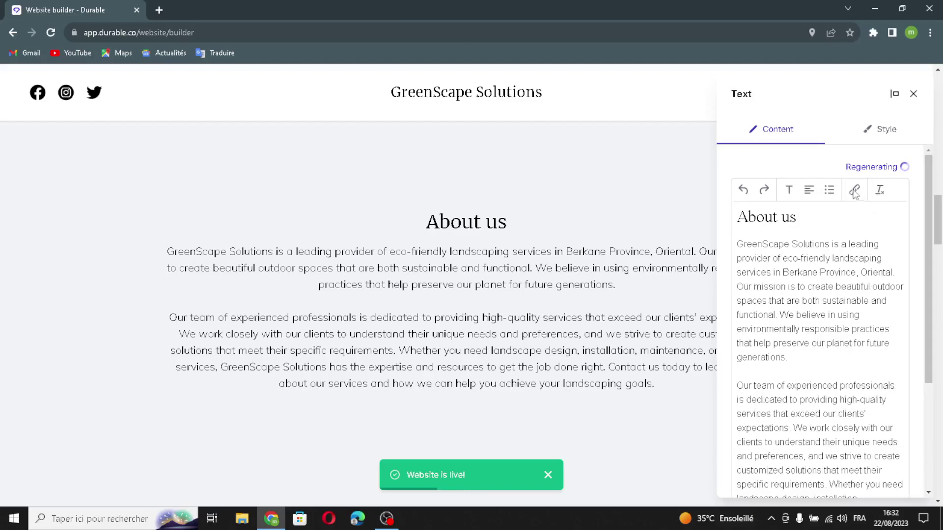
scroll(820, 283, down, 3)
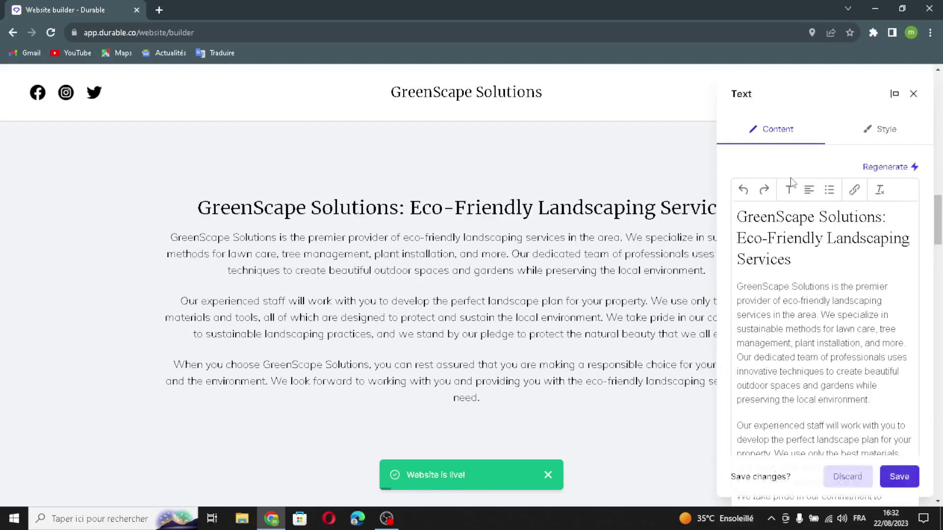
click(883, 129)
scroll(865, 170, up, 2)
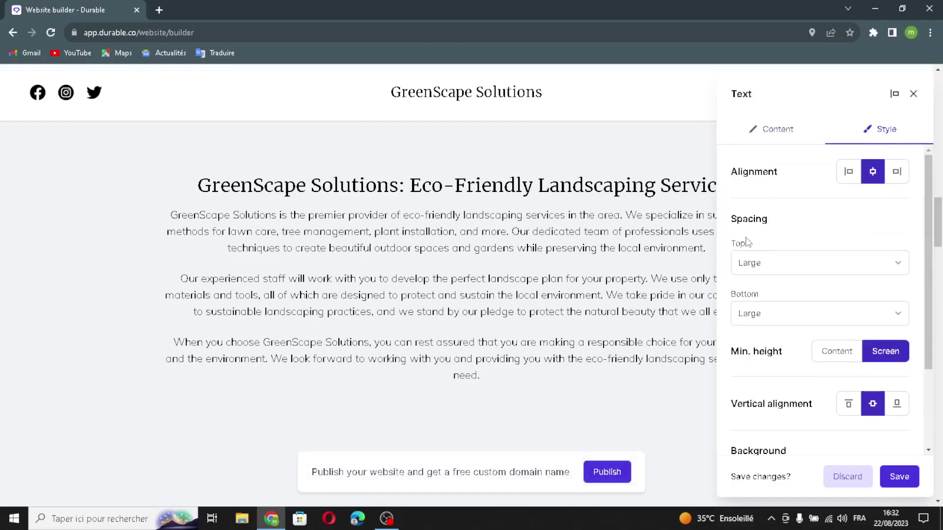
scroll(785, 344, down, 1)
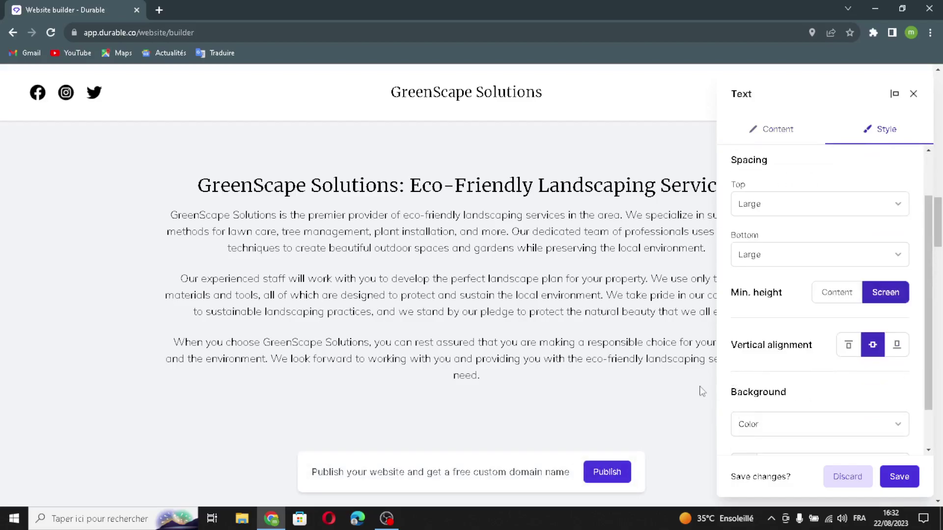
scroll(786, 388, down, 1)
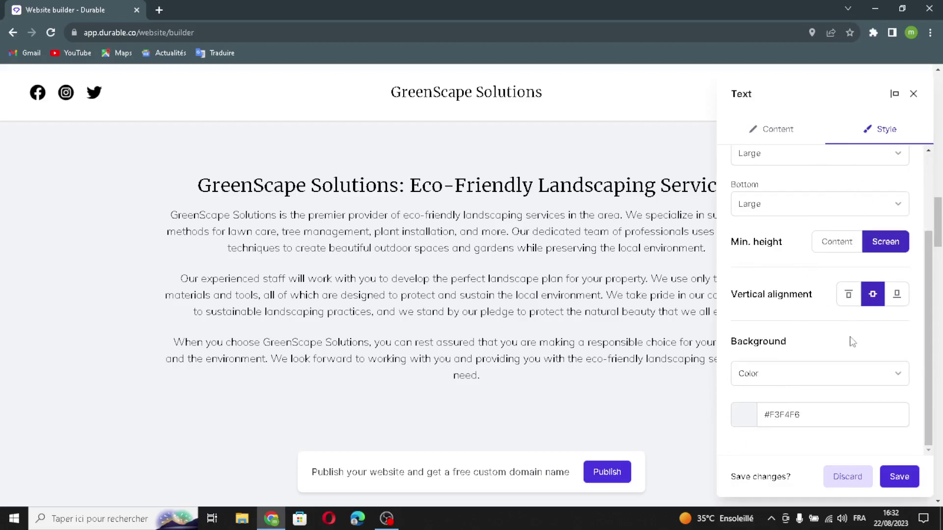
scroll(832, 317, up, 2)
scroll(831, 242, down, 1)
click(899, 477)
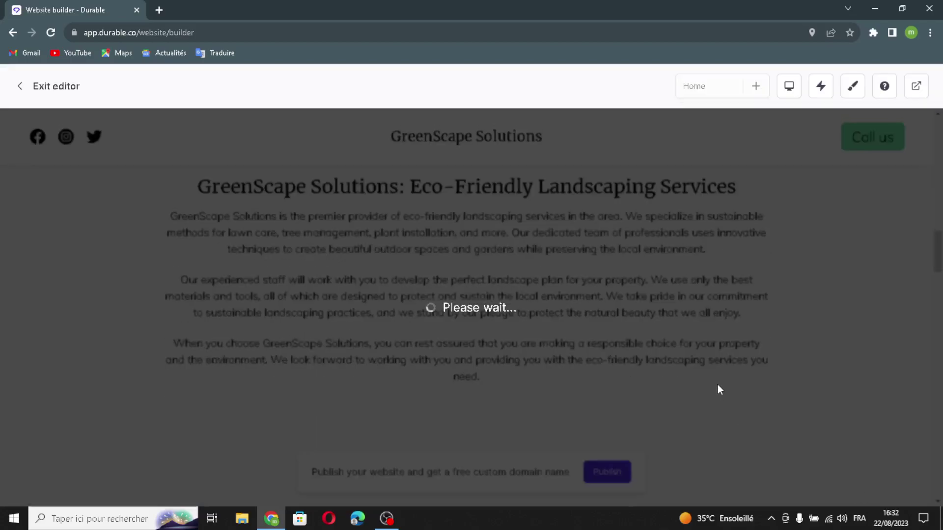
scroll(700, 364, down, 3)
scroll(700, 369, down, 7)
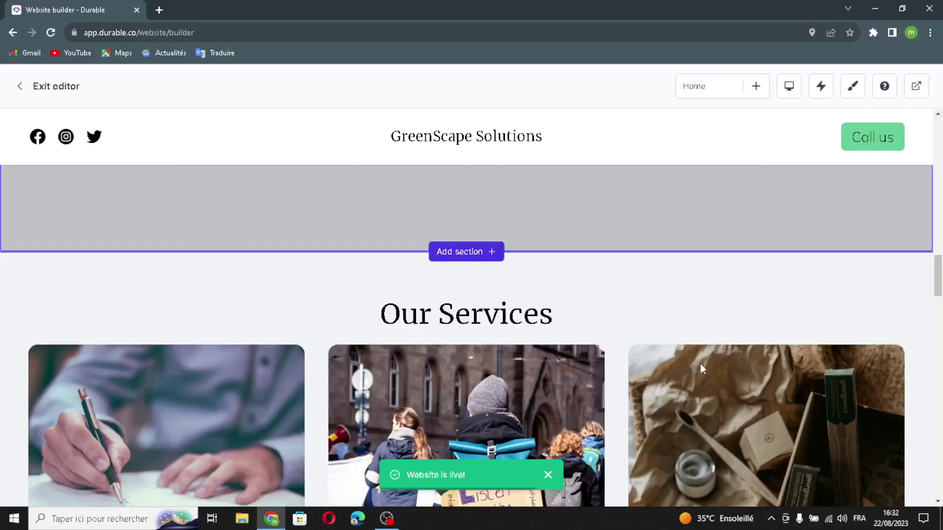
Add a fourth service with AI-generated image, title 'Green Lawn Care Pros' and eco-friendly description.
scroll(587, 385, up, 1)
click(365, 290)
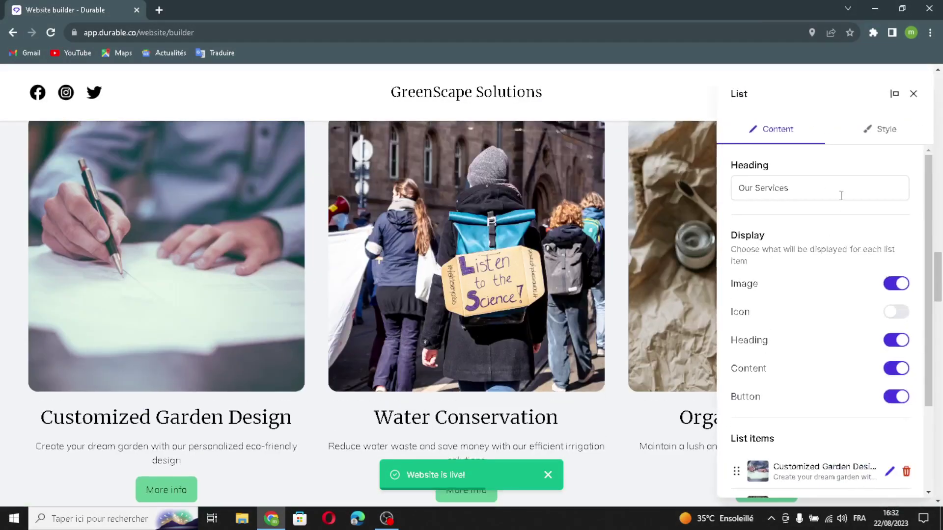
click(841, 195)
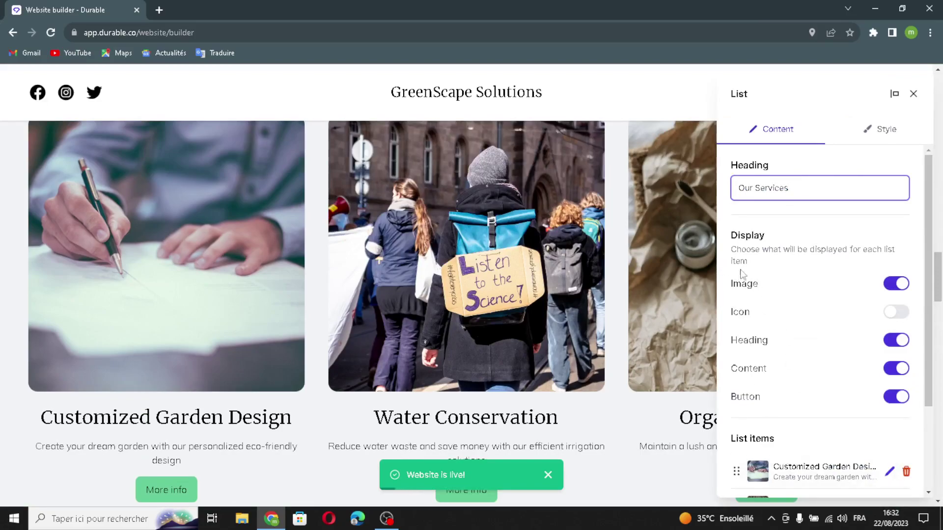
scroll(813, 343, down, 3)
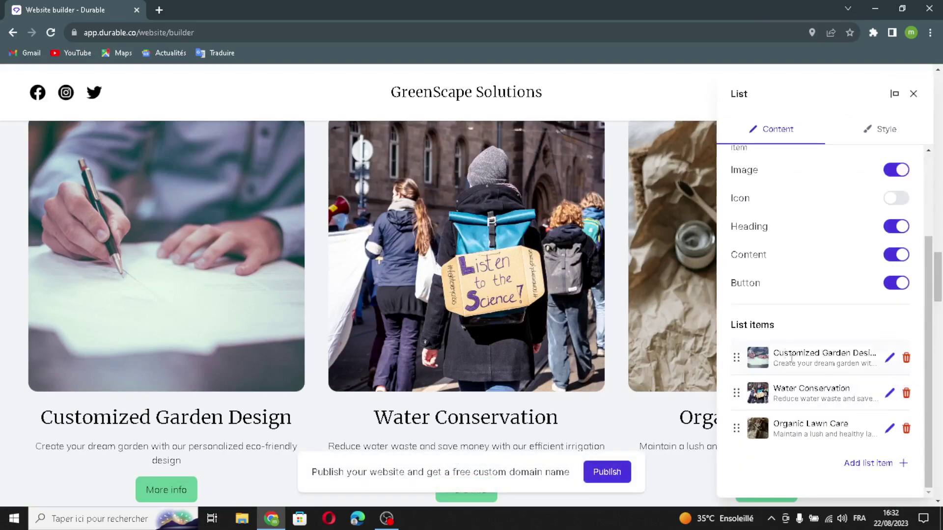
click(857, 466)
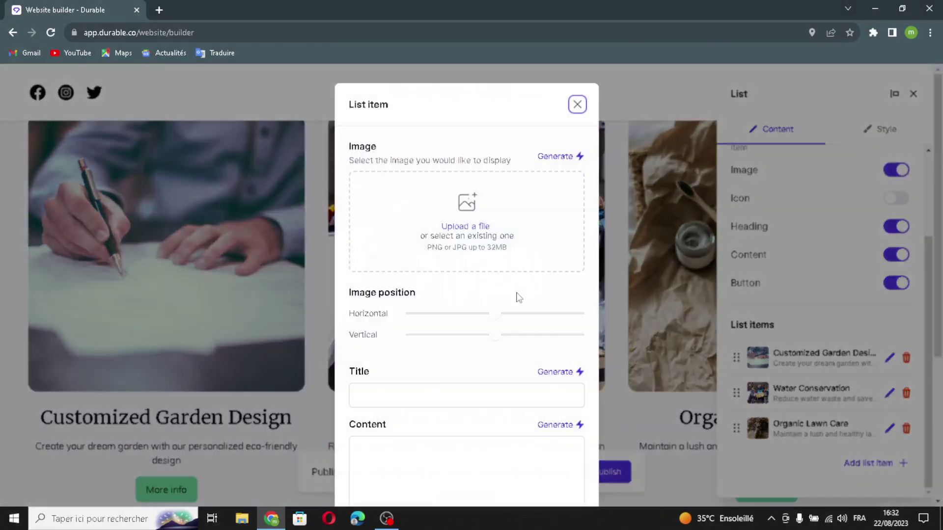
click(554, 157)
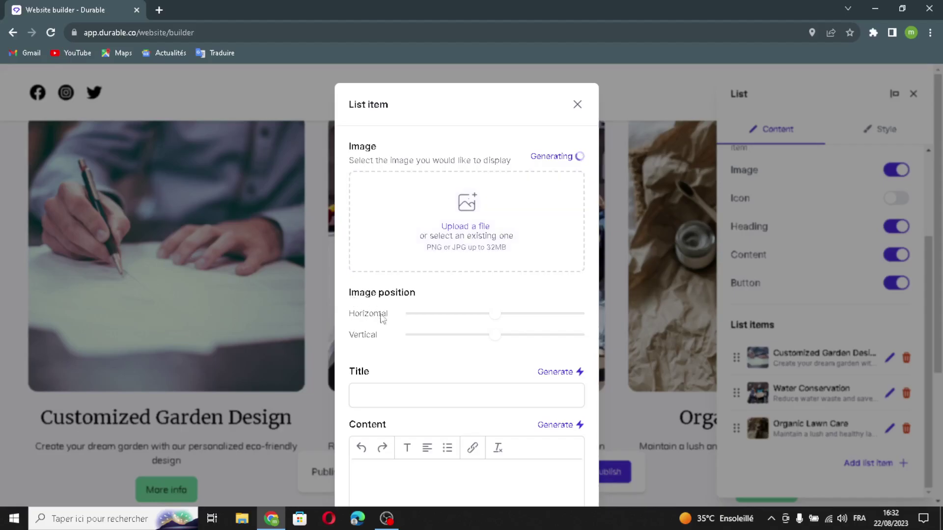
scroll(540, 396, down, 2)
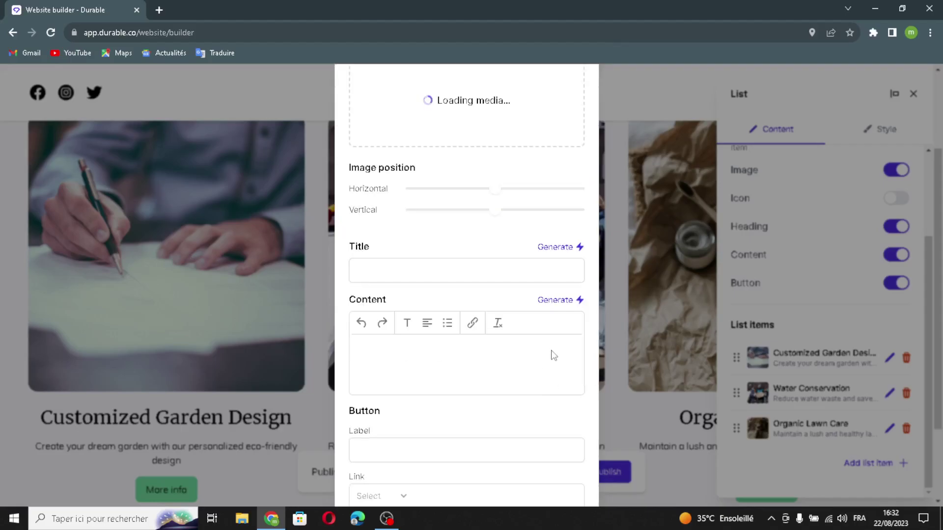
click(547, 251)
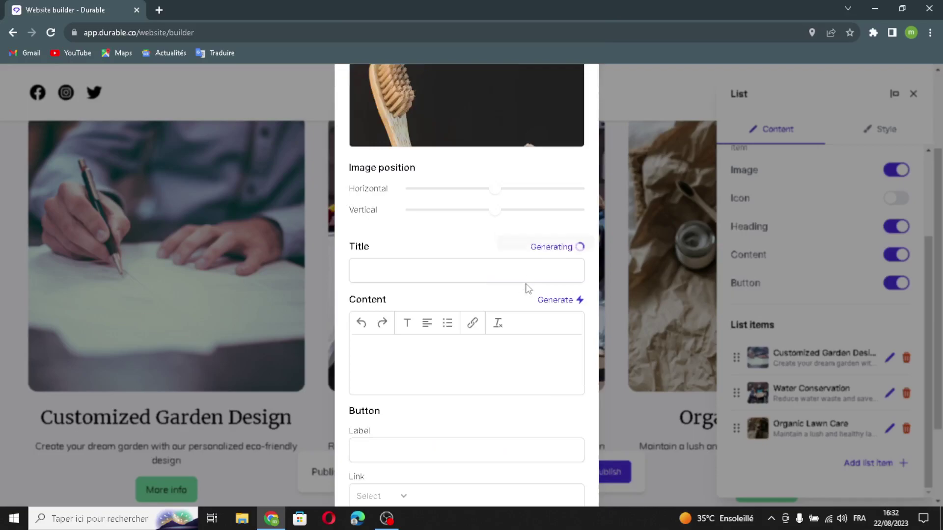
click(555, 300)
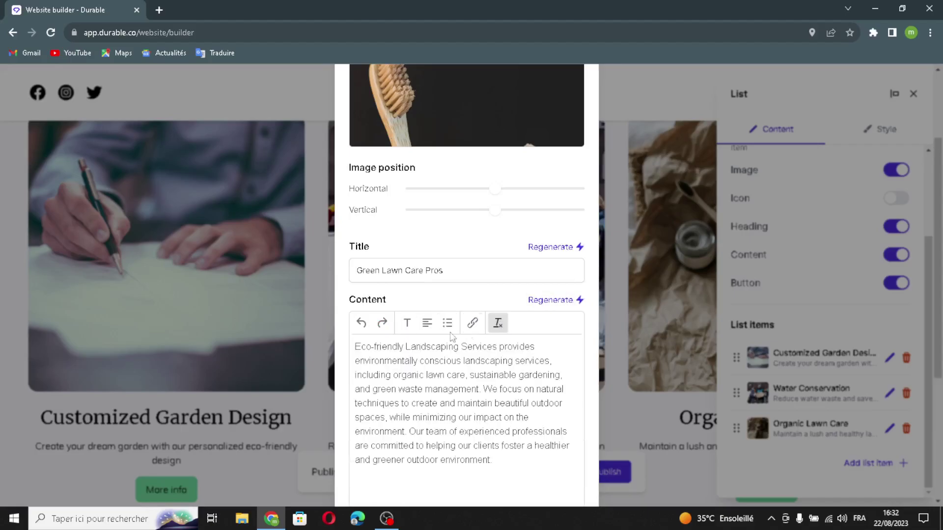
Leave the new service's button label and link unchanged and save the item.
scroll(464, 328, down, 4)
click(414, 344)
click(401, 392)
click(423, 440)
click(564, 462)
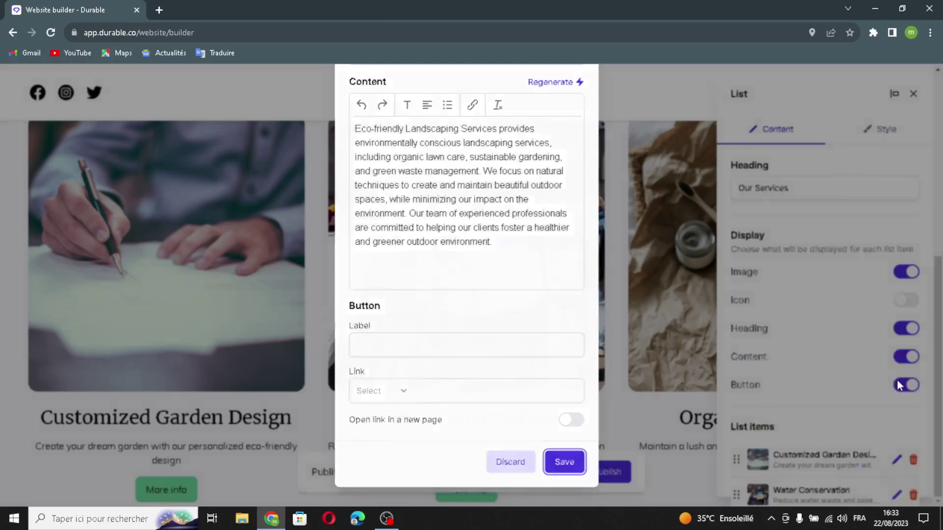
Check the services list's style settings and save the list to the live site.
scroll(902, 160, down, 5)
click(886, 129)
scroll(776, 288, down, 5)
scroll(835, 334, up, 5)
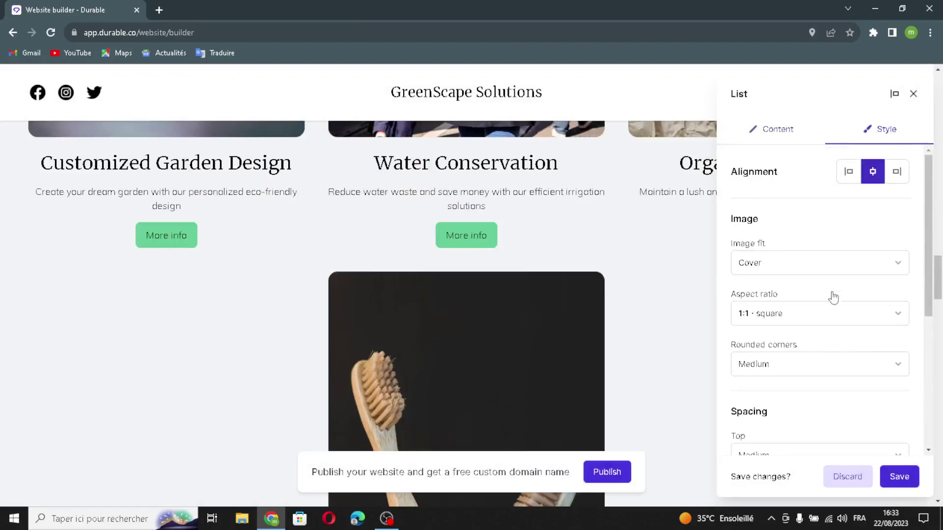
scroll(827, 352, down, 5)
scroll(849, 231, up, 5)
click(913, 479)
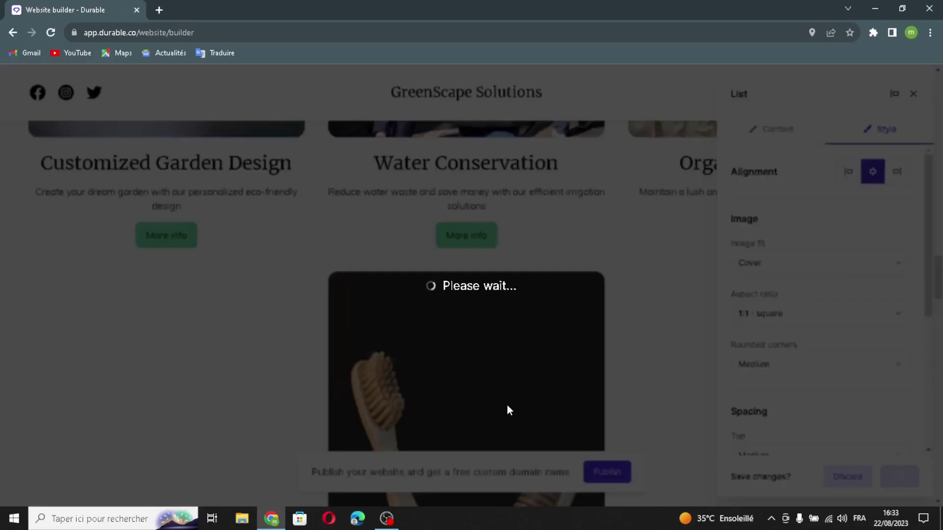
scroll(489, 417, down, 7)
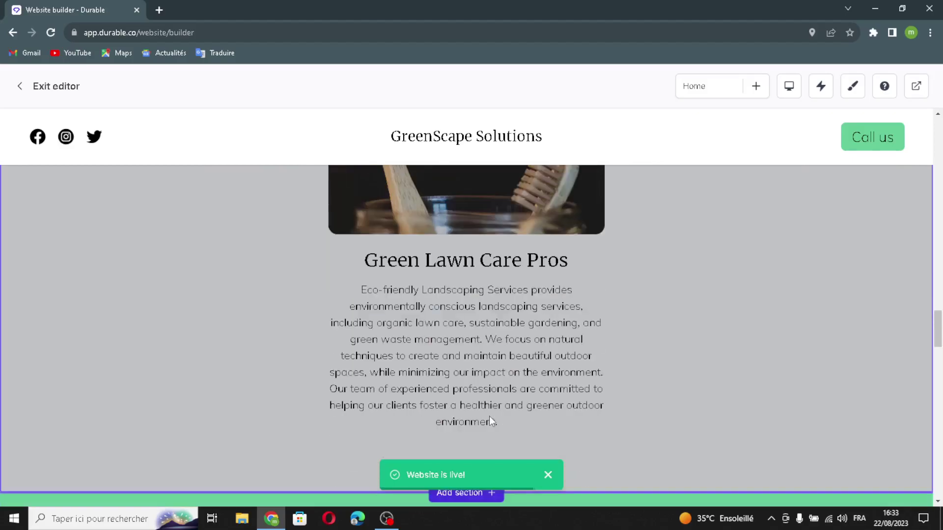
Add a second testimonial with an AI-generated quote and author praising GreenScape's eco-friendly work, then save.
scroll(490, 416, down, 7)
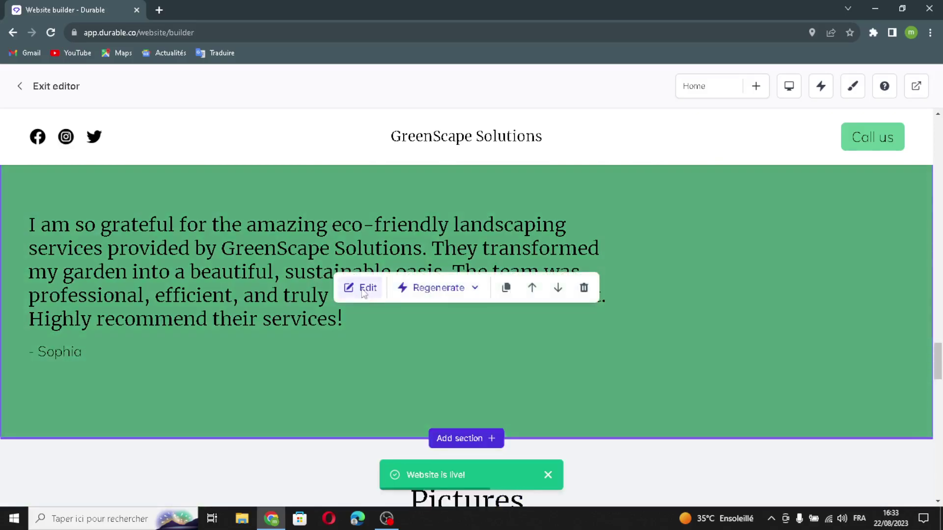
click(368, 287)
click(850, 213)
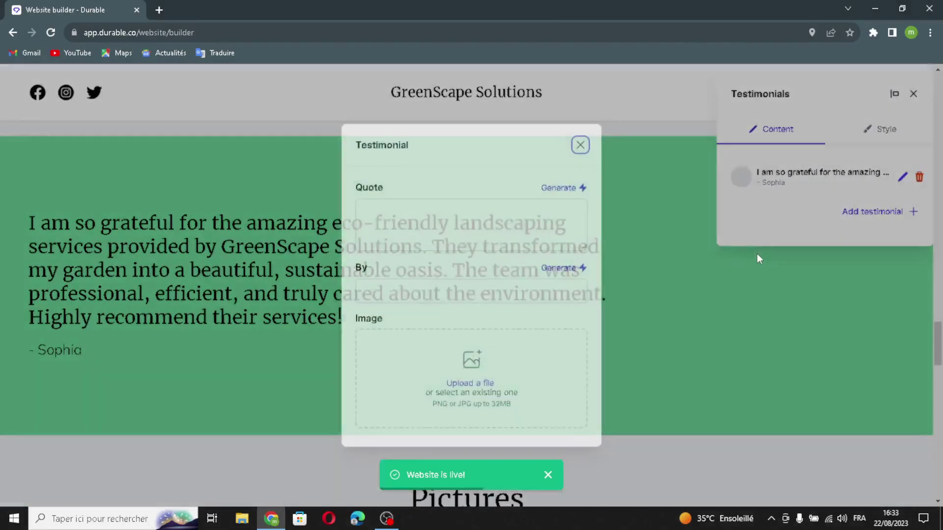
click(569, 193)
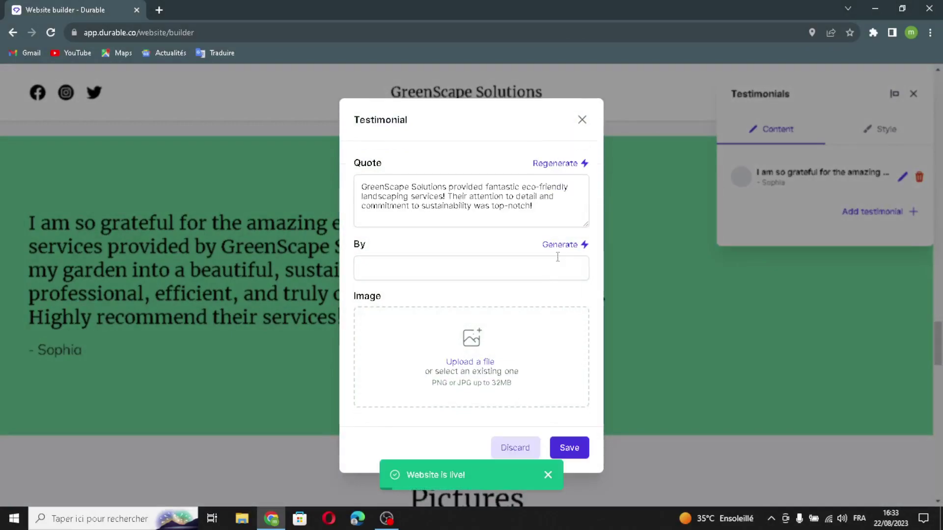
click(563, 246)
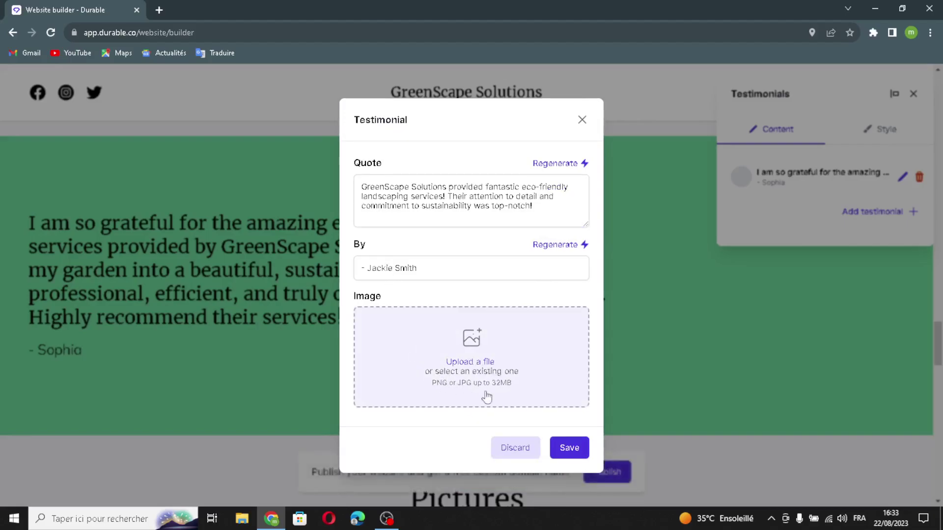
click(568, 448)
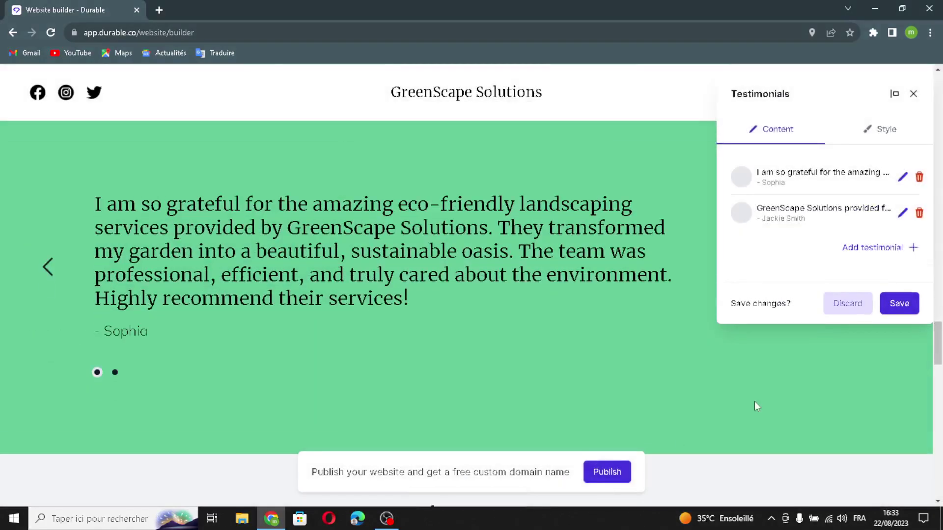
click(902, 304)
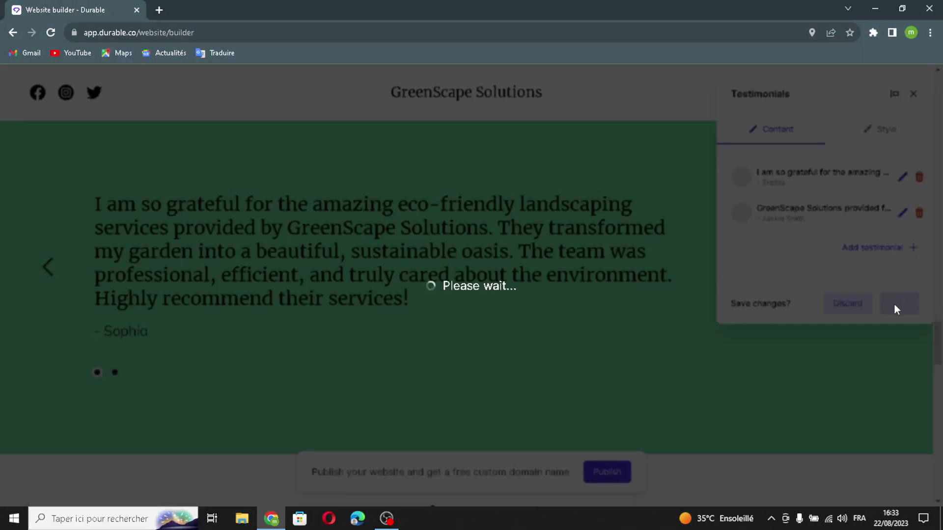
scroll(538, 387, down, 8)
scroll(538, 388, down, 4)
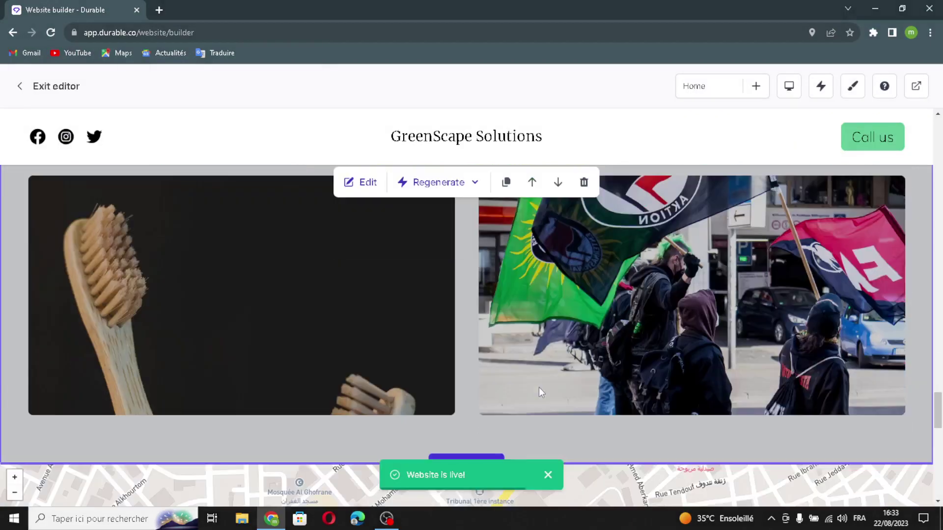
Regenerate the set of images in the Pictures gallery.
scroll(538, 388, up, 10)
scroll(538, 388, down, 8)
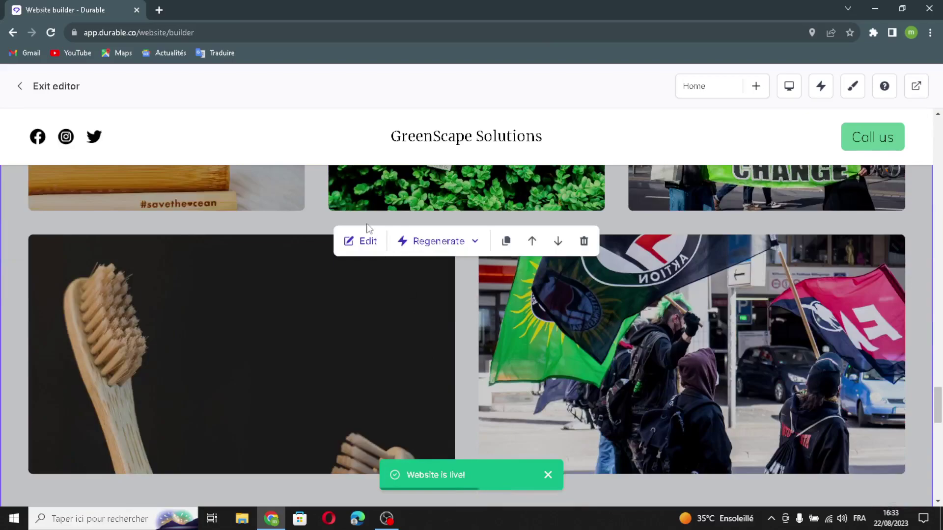
click(359, 240)
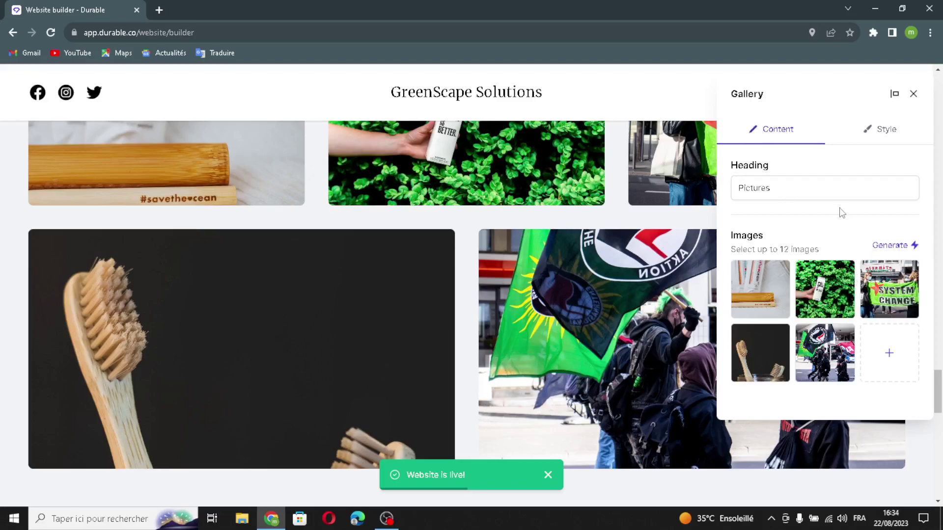
double_click(861, 191)
key(End)
click(890, 247)
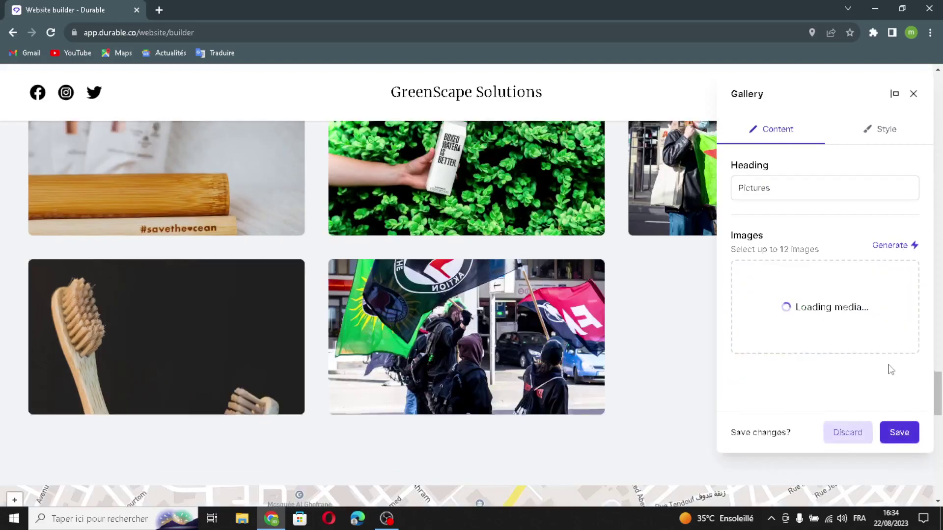
Add the Unsplash Boxed Water photo of a carton among green leaves as a seventh image.
click(758, 419)
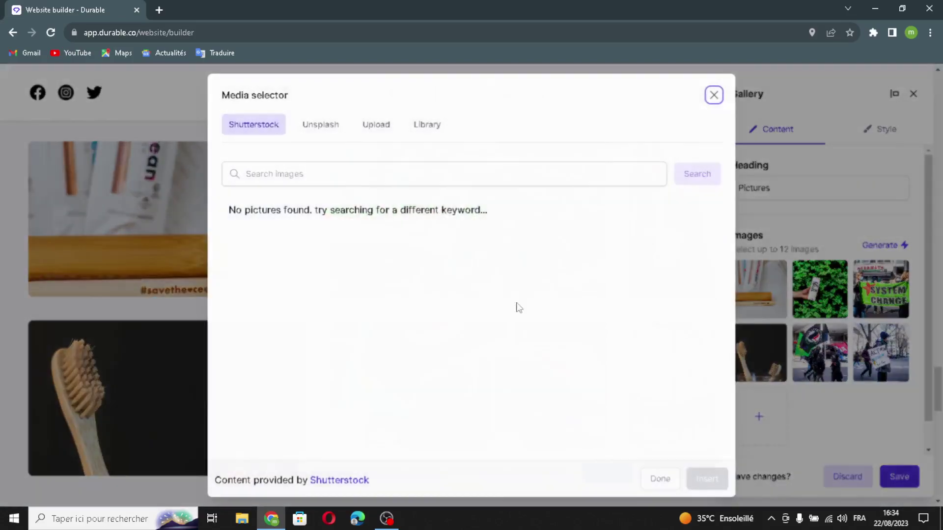
click(359, 129)
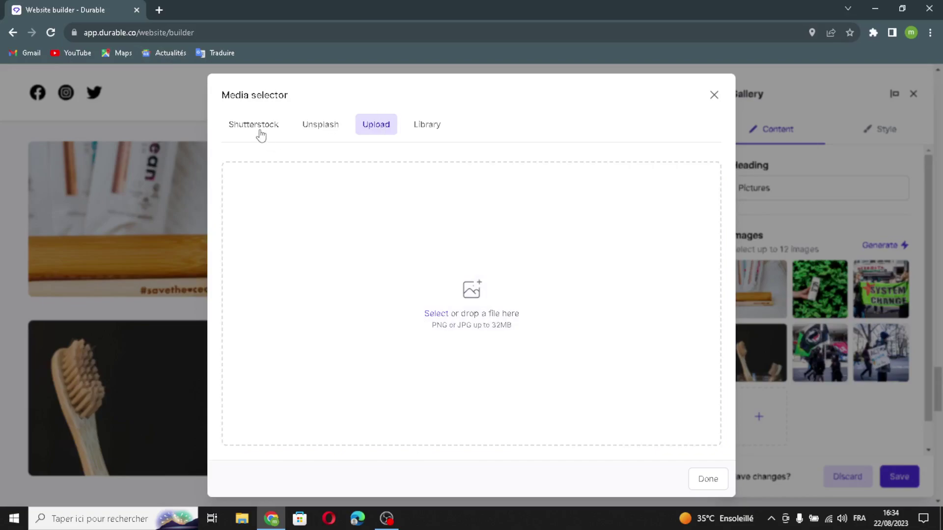
click(261, 133)
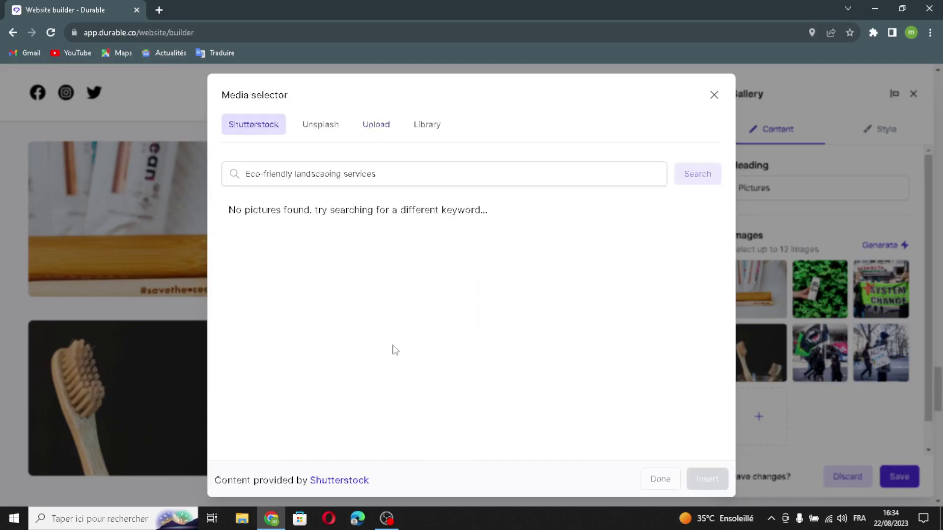
click(314, 131)
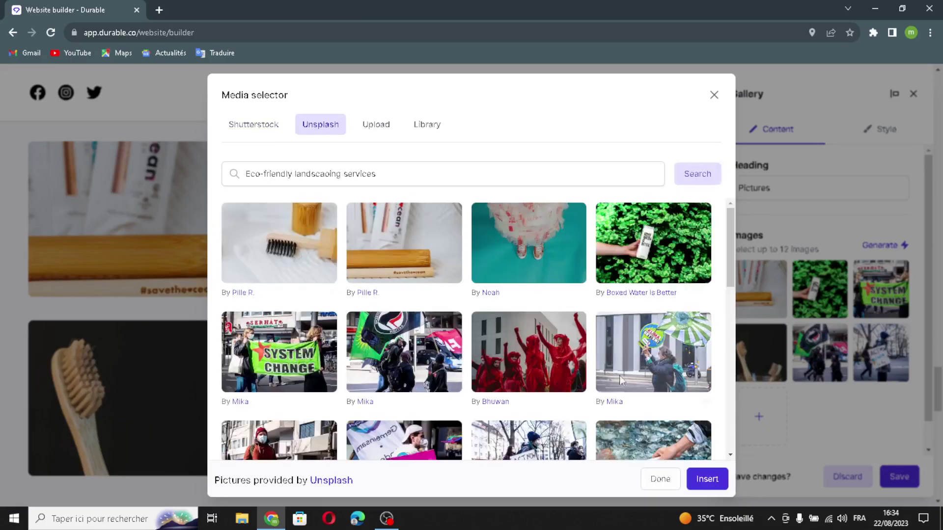
click(660, 287)
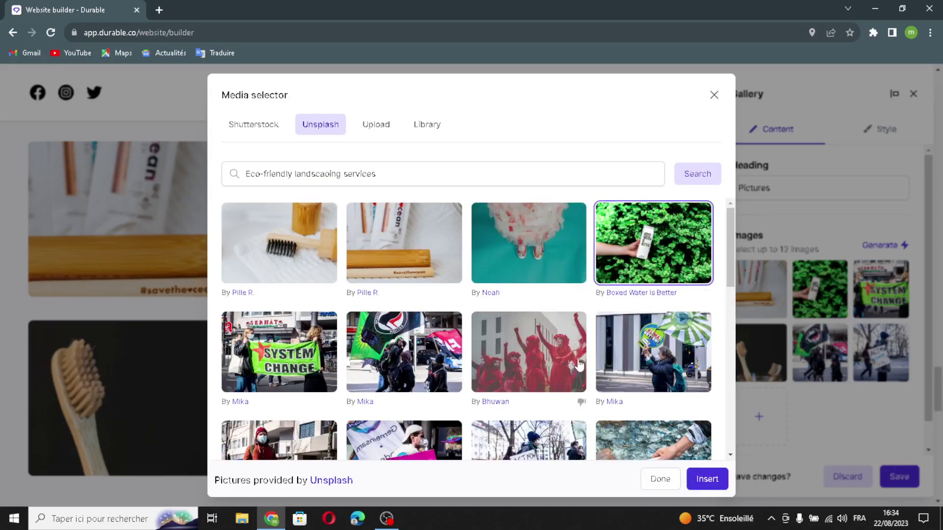
click(707, 479)
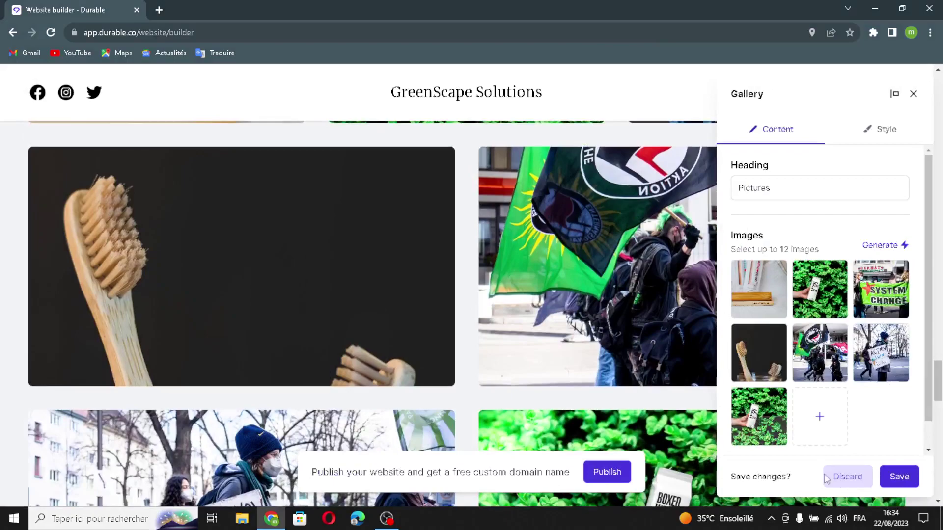
Keep the Grid layout, turn on Remove gaps and Full width for the gallery, and save.
click(898, 129)
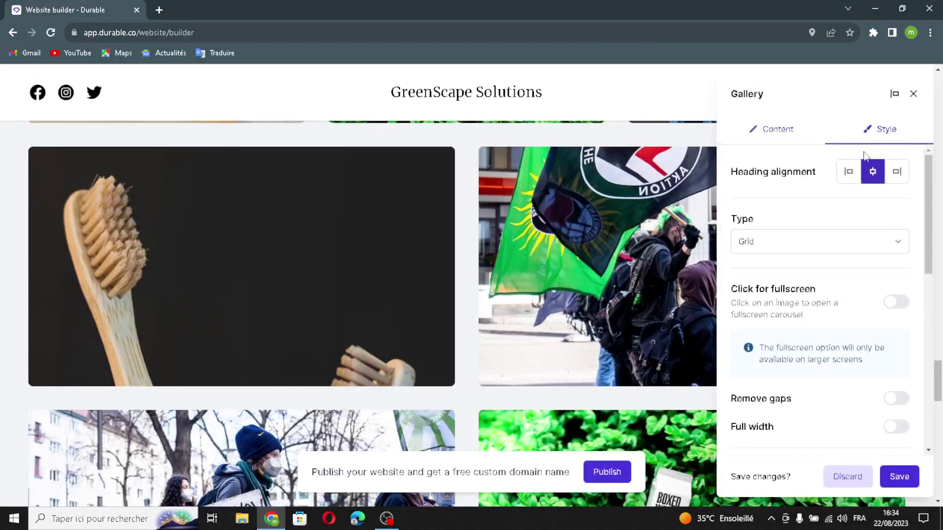
click(819, 246)
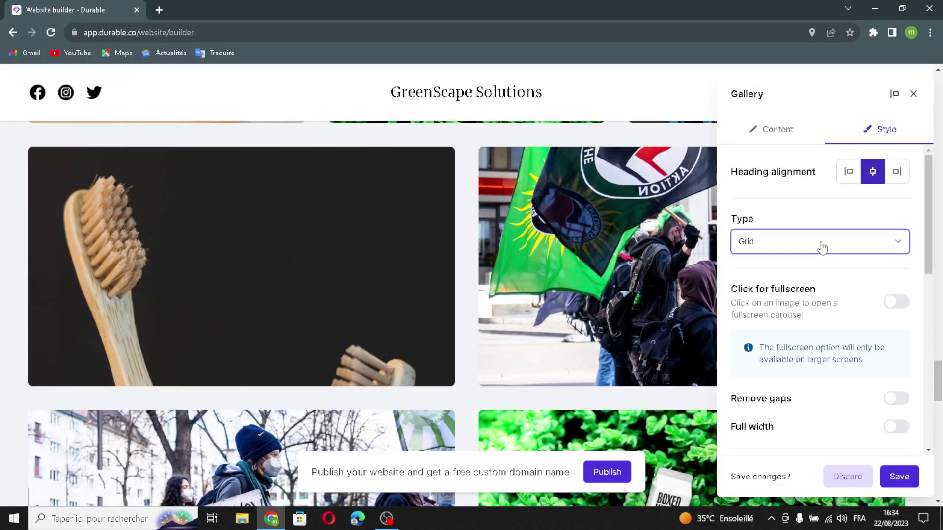
click(819, 246)
click(894, 302)
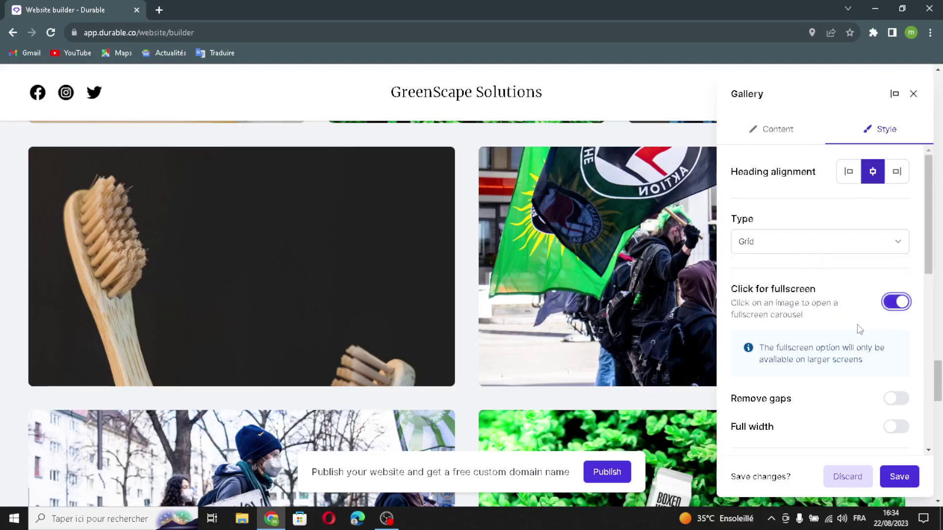
click(899, 308)
scroll(823, 383, down, 1)
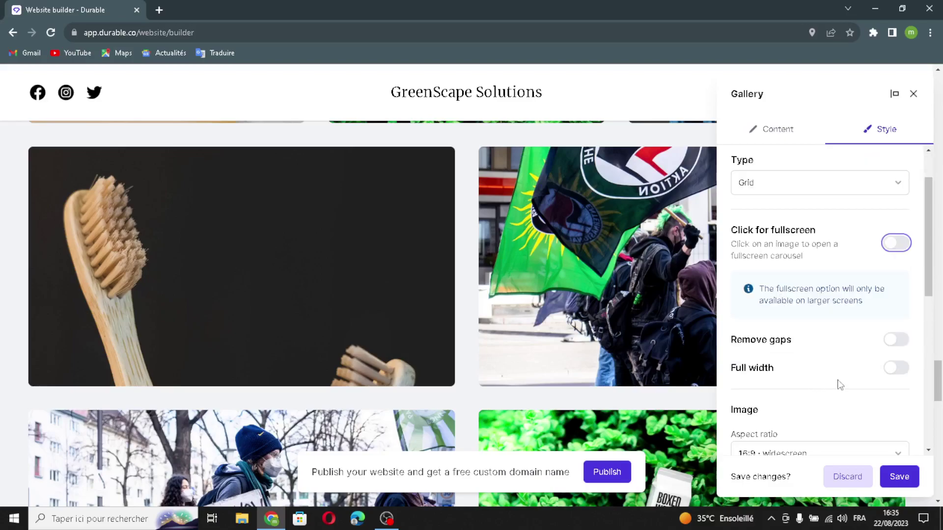
click(896, 345)
click(897, 368)
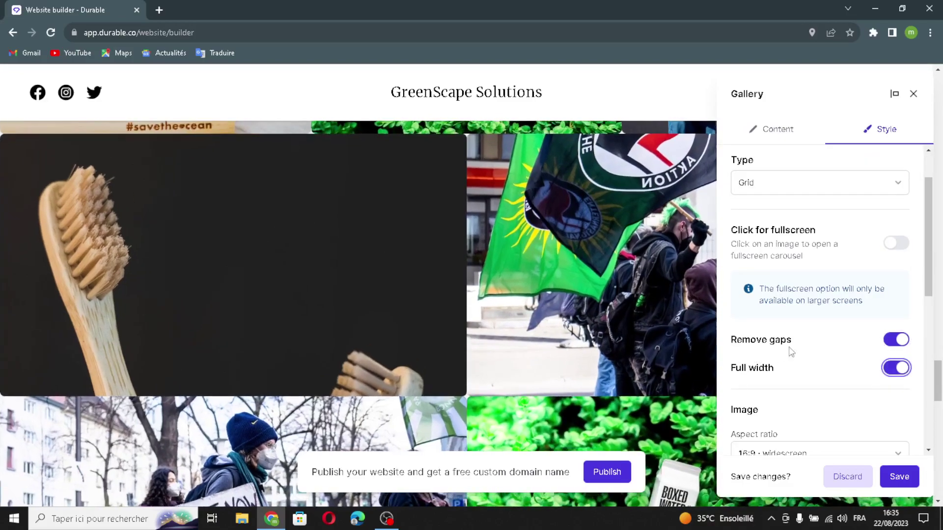
scroll(821, 432, down, 6)
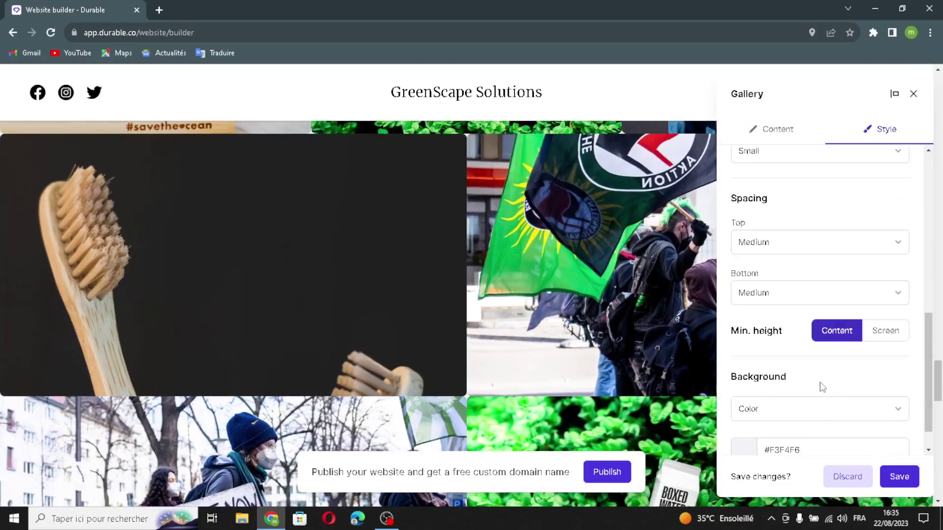
scroll(786, 221, up, 4)
scroll(844, 353, down, 4)
click(899, 477)
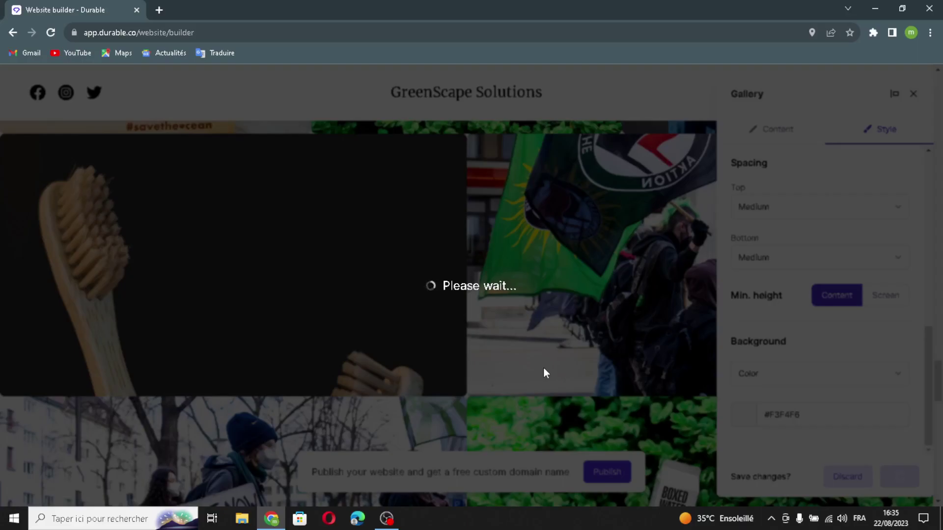
scroll(544, 367, down, 3)
Review the Location heading and address text, cancelling an extra text field without adding it.
scroll(543, 367, down, 6)
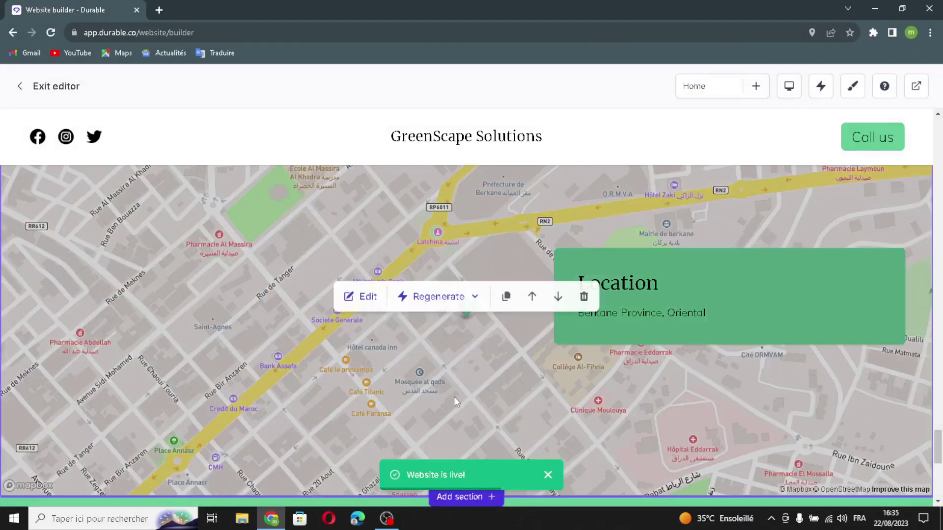
click(358, 295)
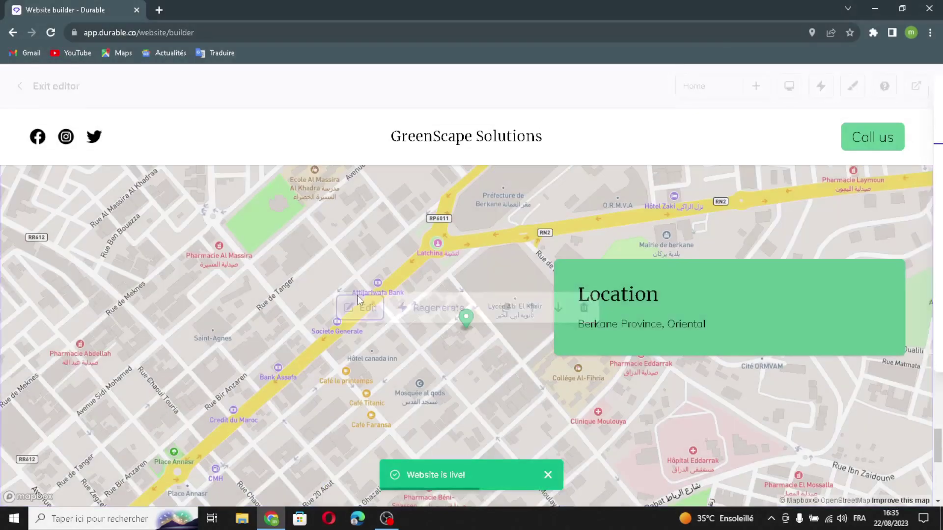
drag(789, 196, 756, 188)
triple_click(878, 268)
click(878, 268)
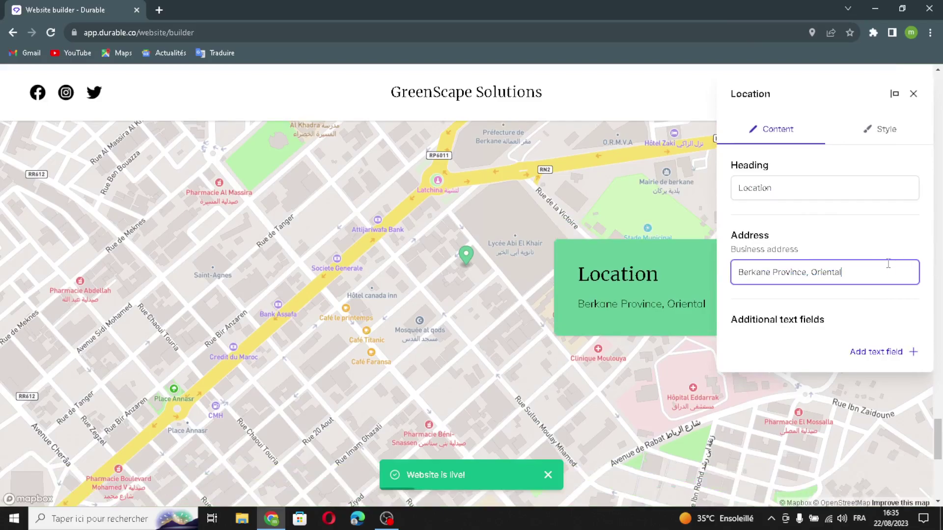
click(893, 353)
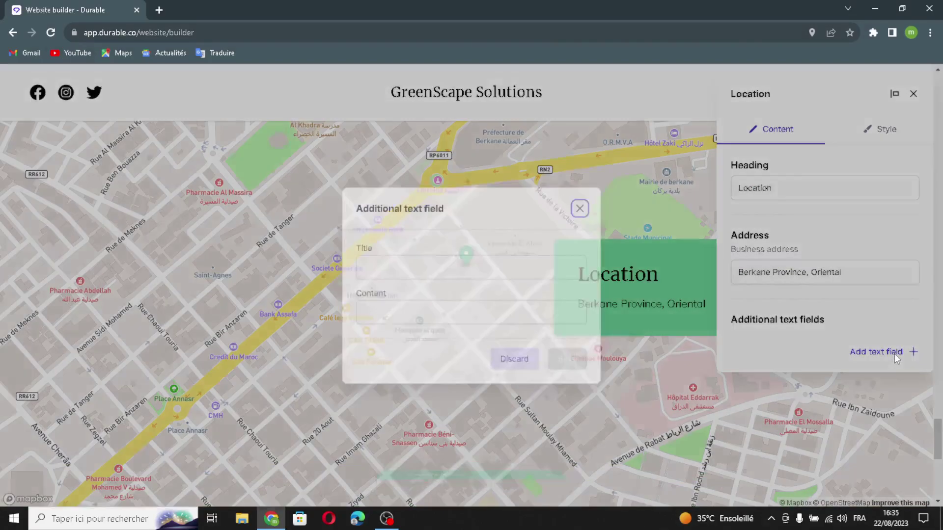
click(551, 267)
click(555, 310)
click(581, 206)
Keep Small rounded corners and move the Location card to the map's left side.
click(876, 130)
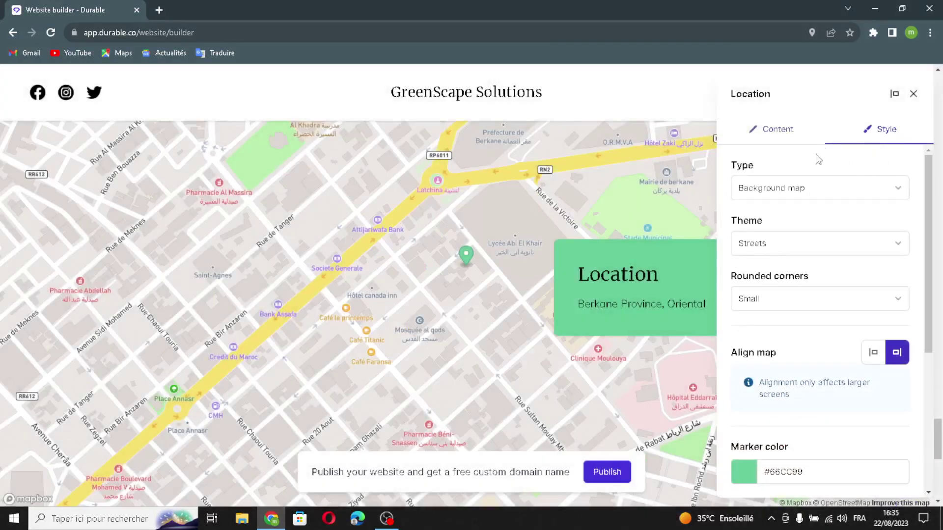
click(821, 298)
click(823, 328)
click(873, 352)
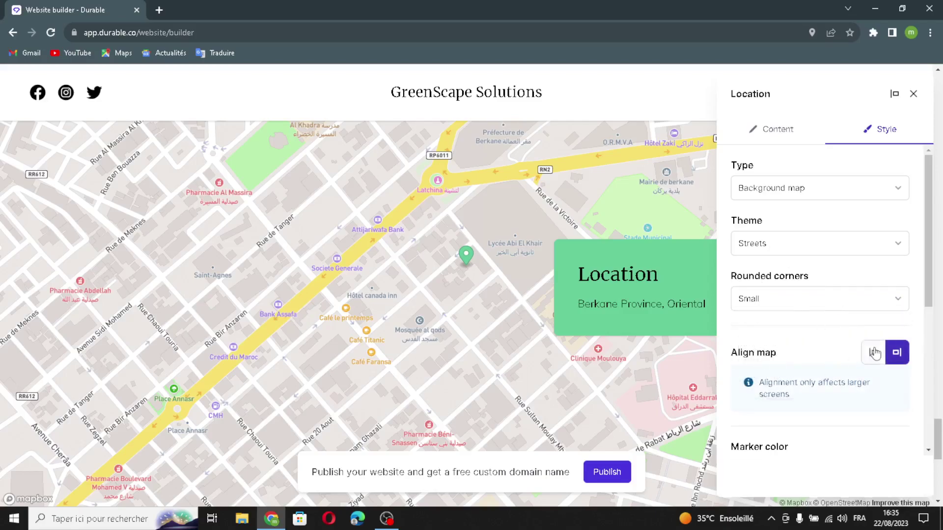
scroll(786, 347, down, 3)
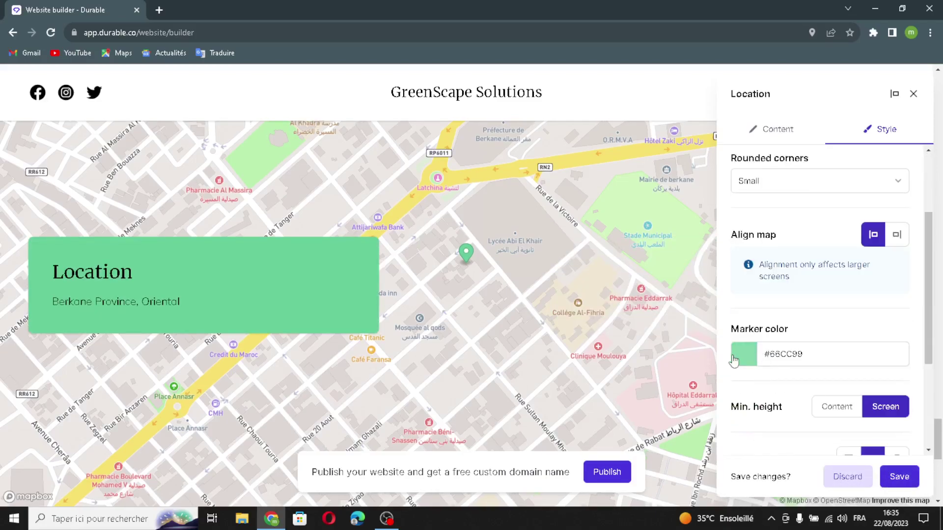
Set the map marker to #12241B and the card background to #070a08, then save.
click(742, 353)
click(820, 222)
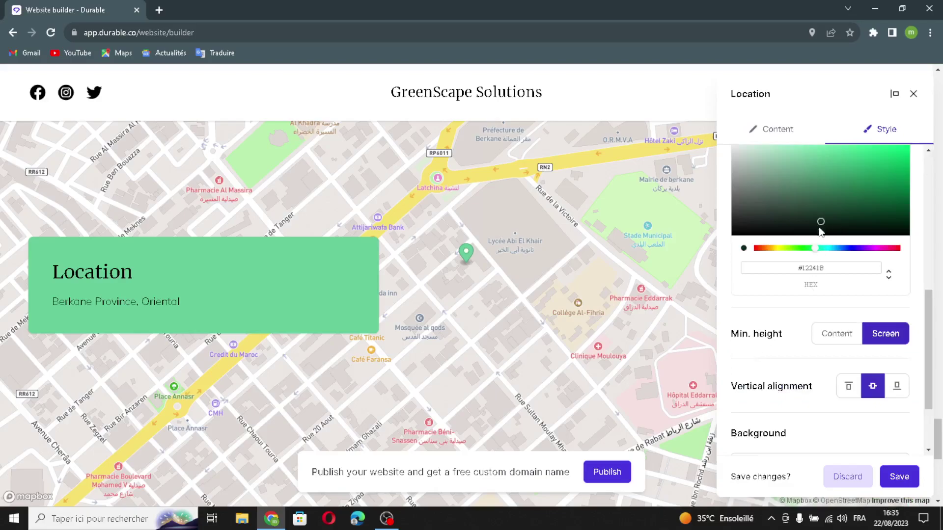
scroll(831, 315, down, 2)
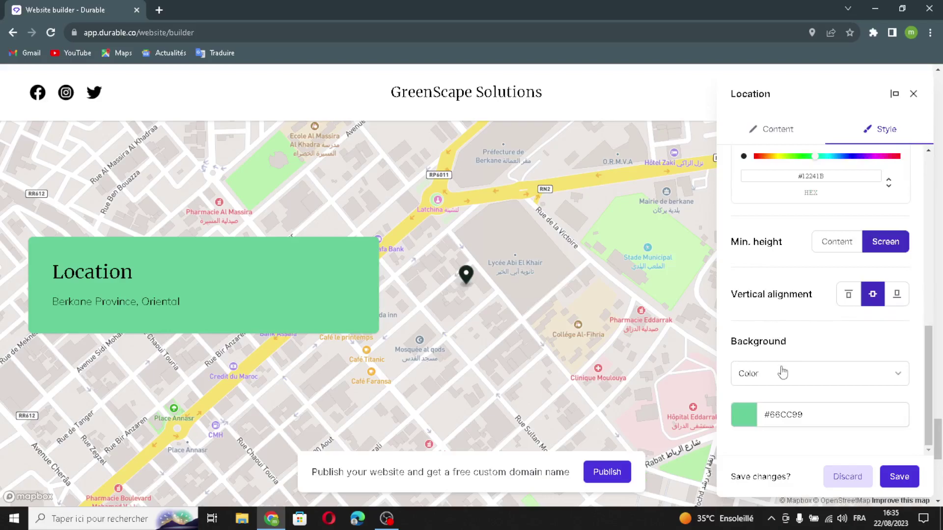
click(742, 416)
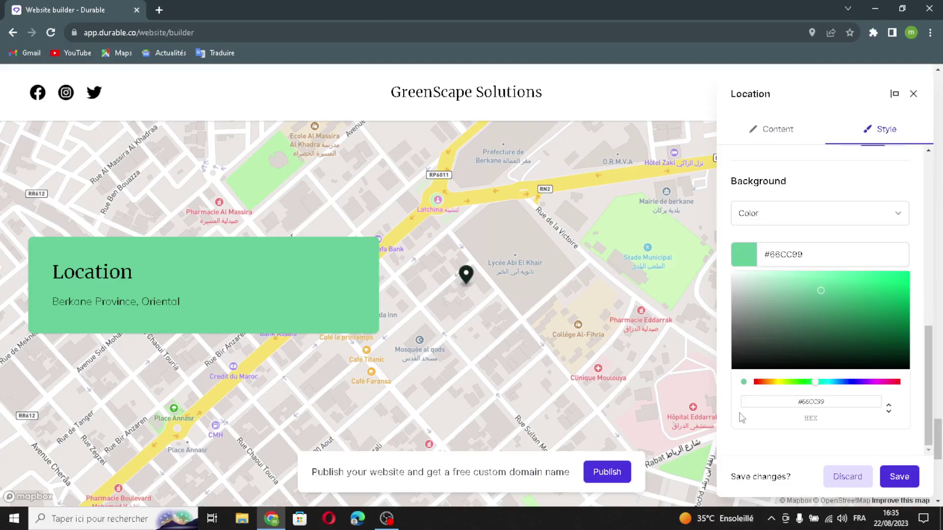
click(784, 366)
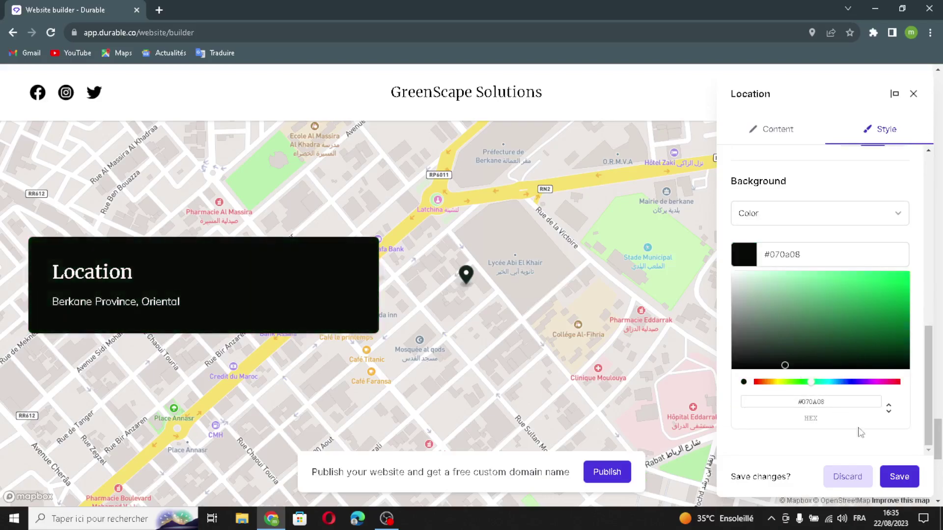
click(899, 477)
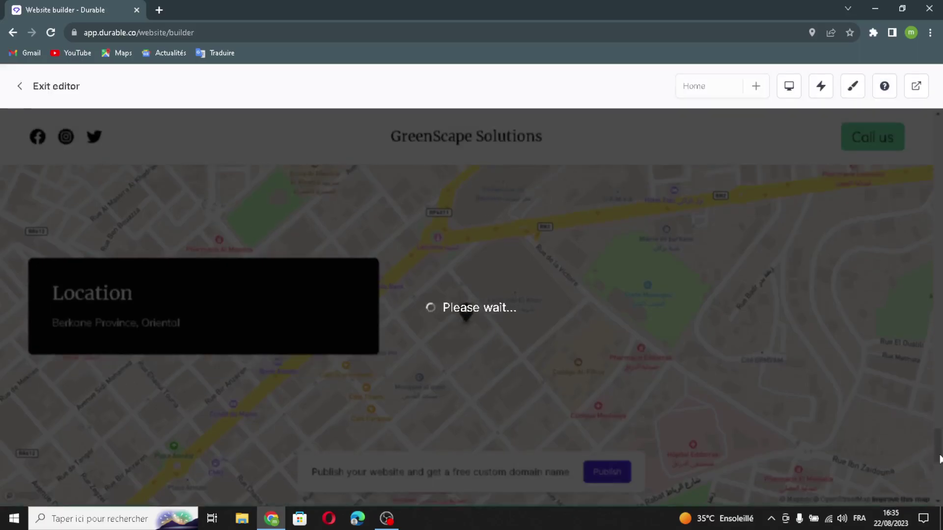
scroll(772, 379, down, 5)
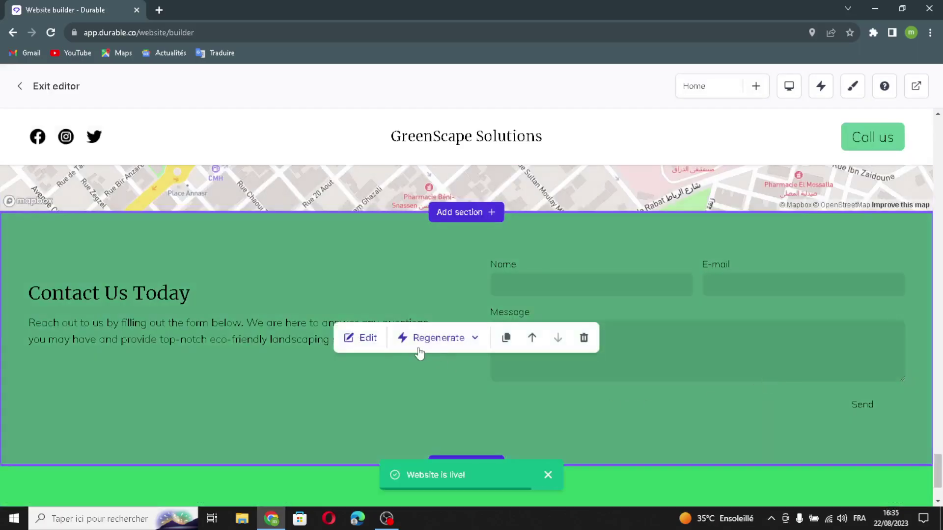
Regenerate the contact text with AI to read Get in touch with GreenScape Solutions.
click(374, 344)
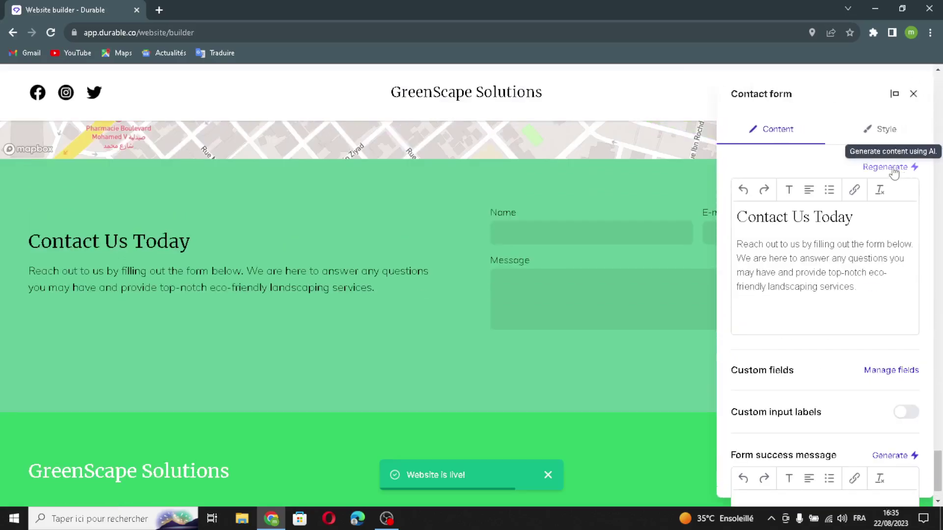
click(893, 168)
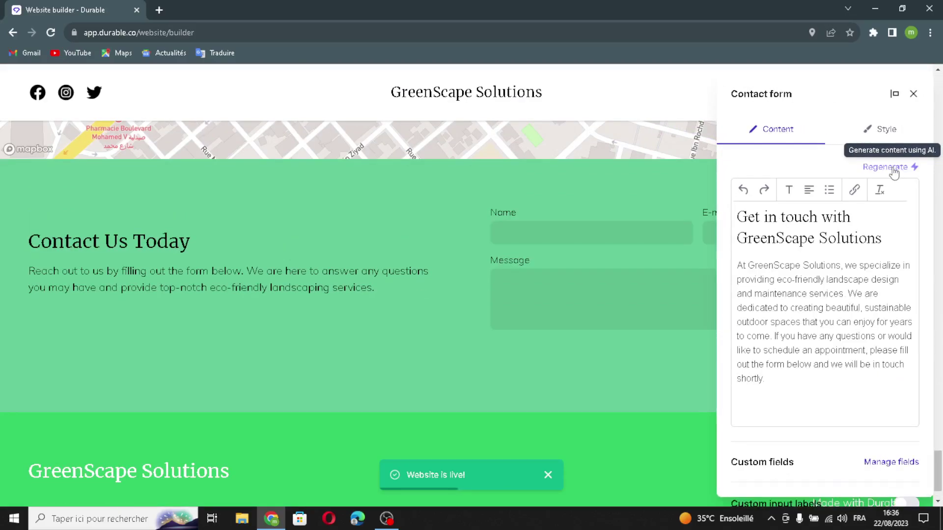
scroll(890, 235, down, 5)
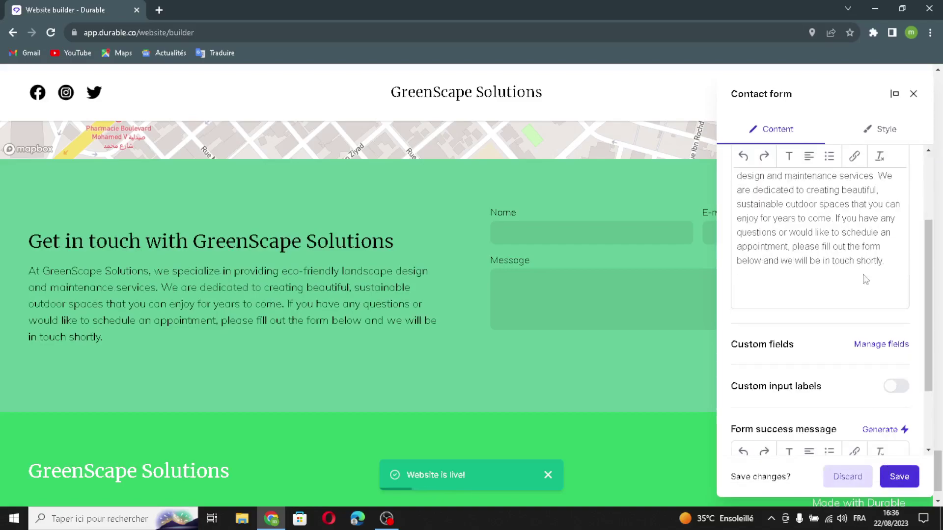
Turn on custom input labels, generate a 'Thanks for contacting GreenScape Solutions!' success message, and save.
click(896, 288)
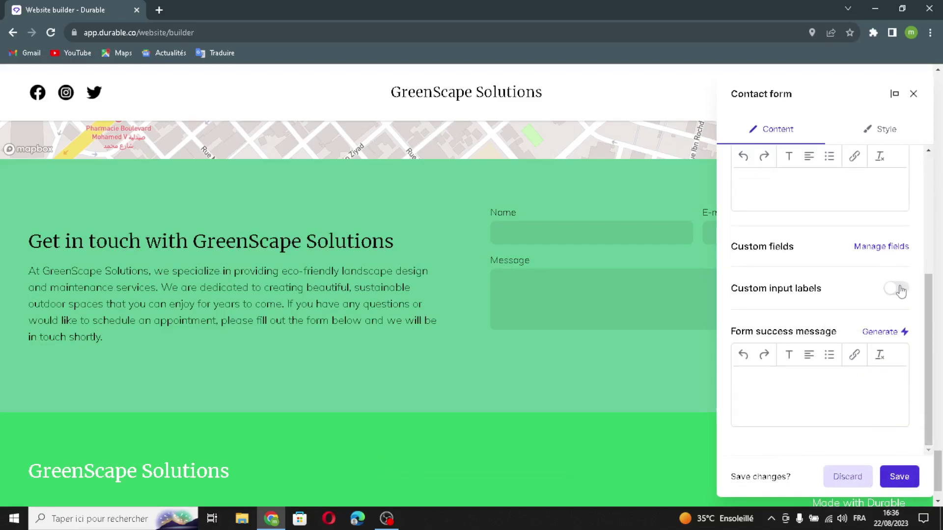
scroll(835, 344, up, 4)
scroll(823, 378, down, 4)
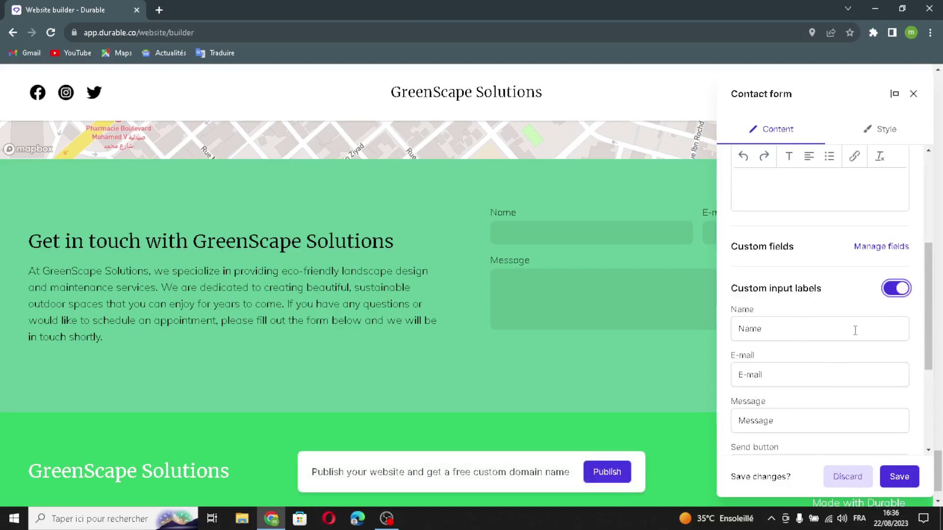
scroll(854, 330, down, 4)
click(881, 332)
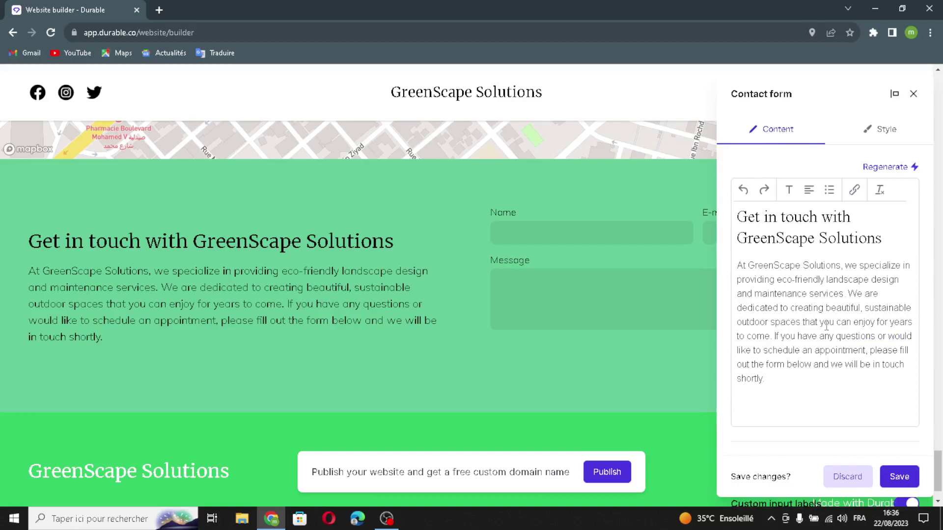
click(900, 476)
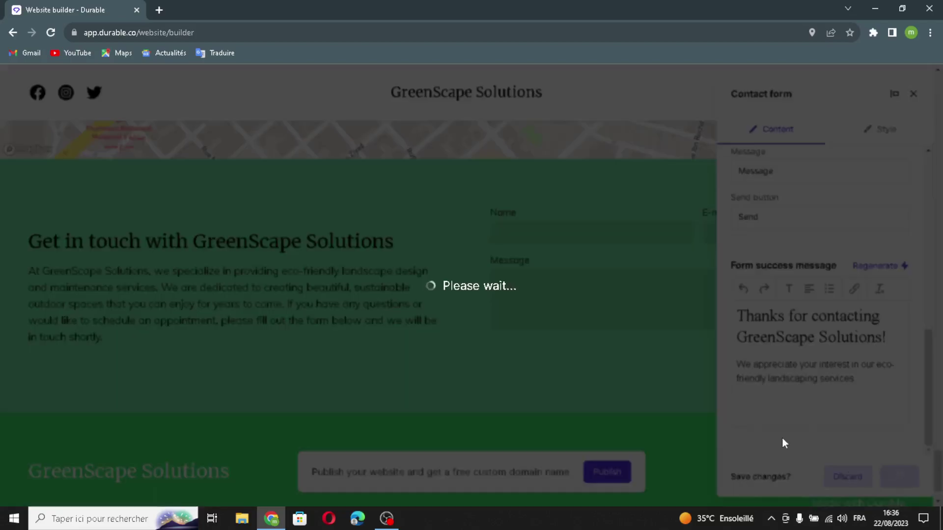
scroll(688, 338, down, 1)
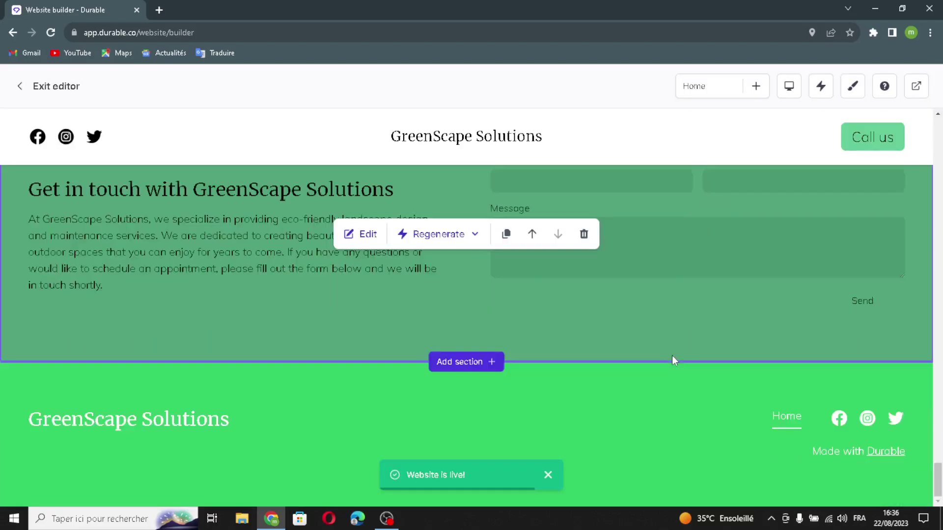
Leave the footer business name unchanged and toggle the Logo option.
click(474, 435)
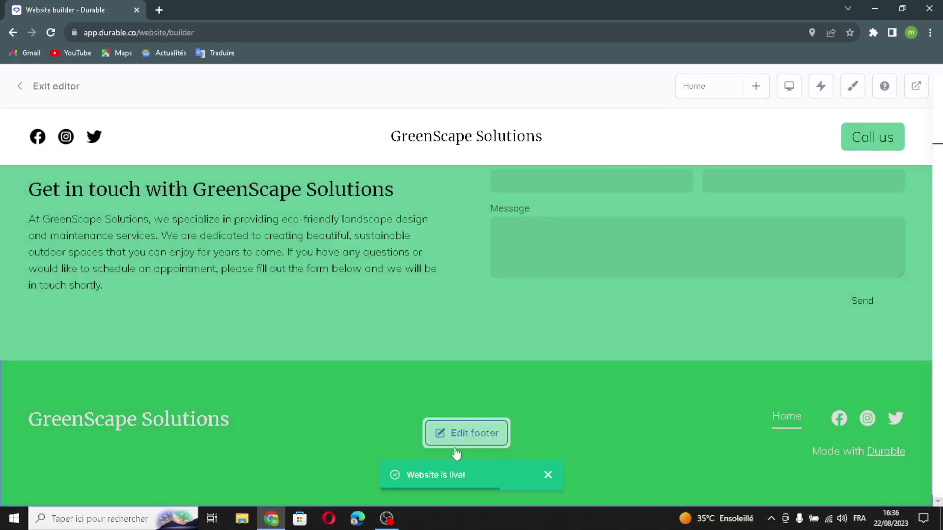
click(855, 254)
key(ctrl+a)
key(Right)
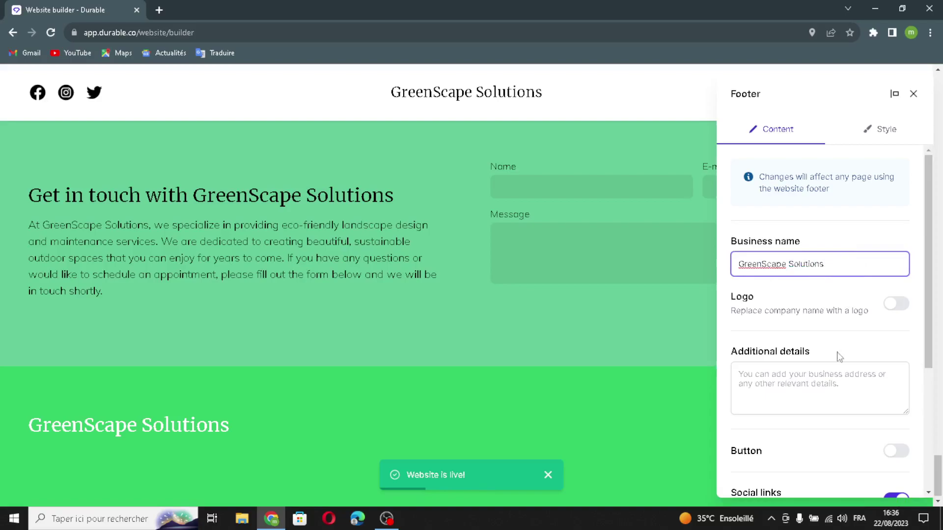
click(895, 306)
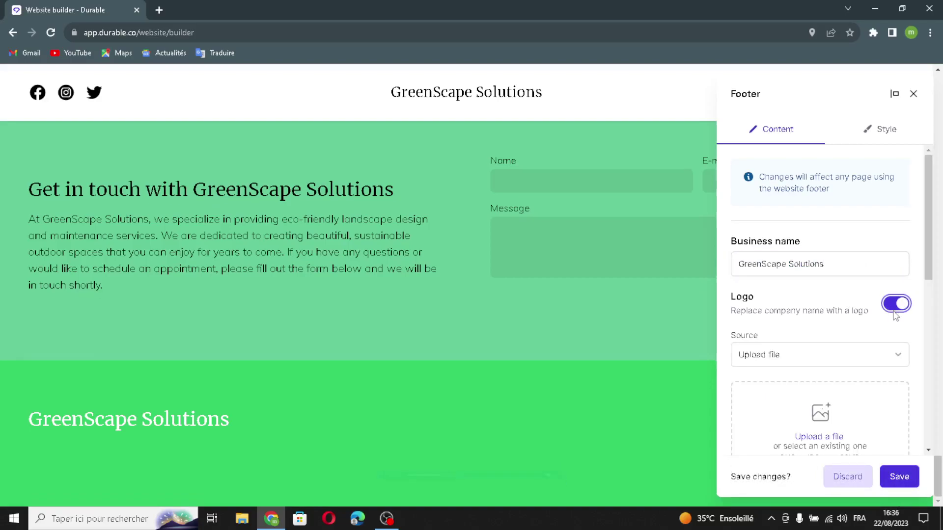
Start adding a Facebook social channel to the footer, then close the dialog without adding it.
scroll(830, 403, down, 3)
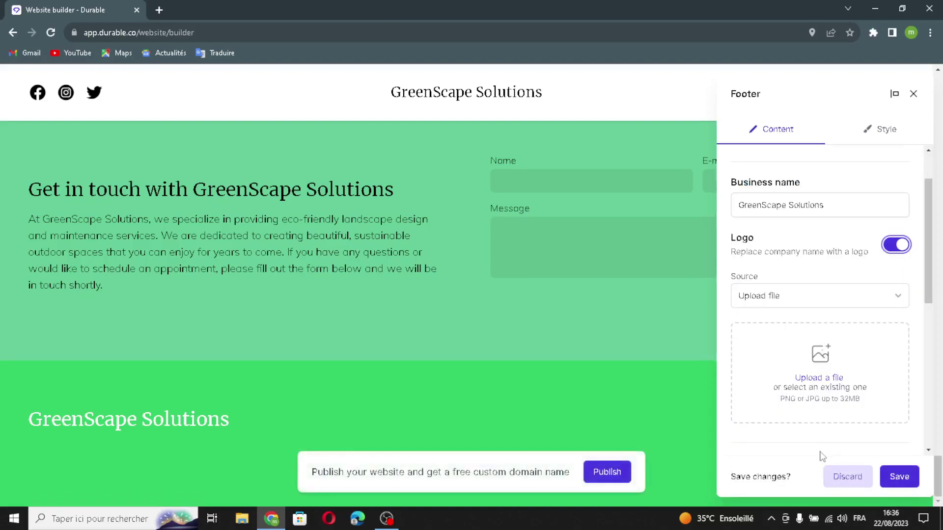
scroll(833, 375, down, 1)
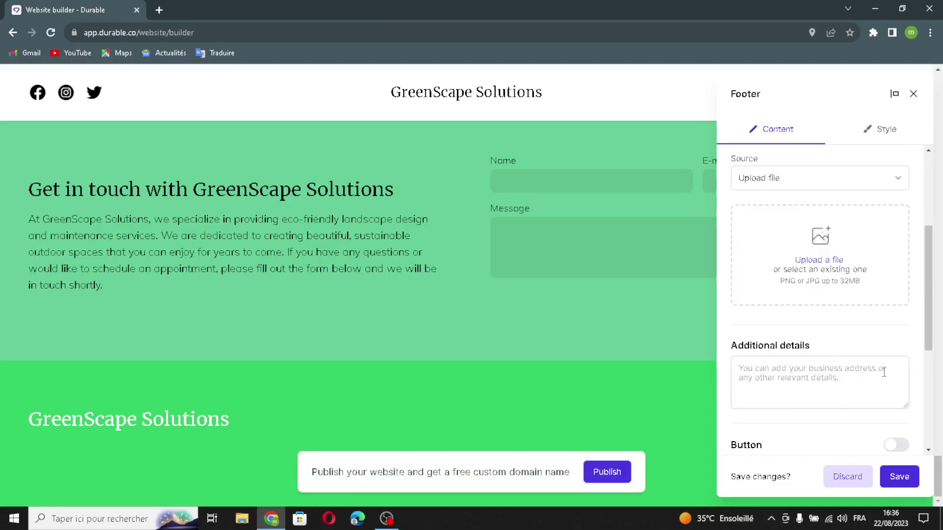
scroll(835, 402, down, 2)
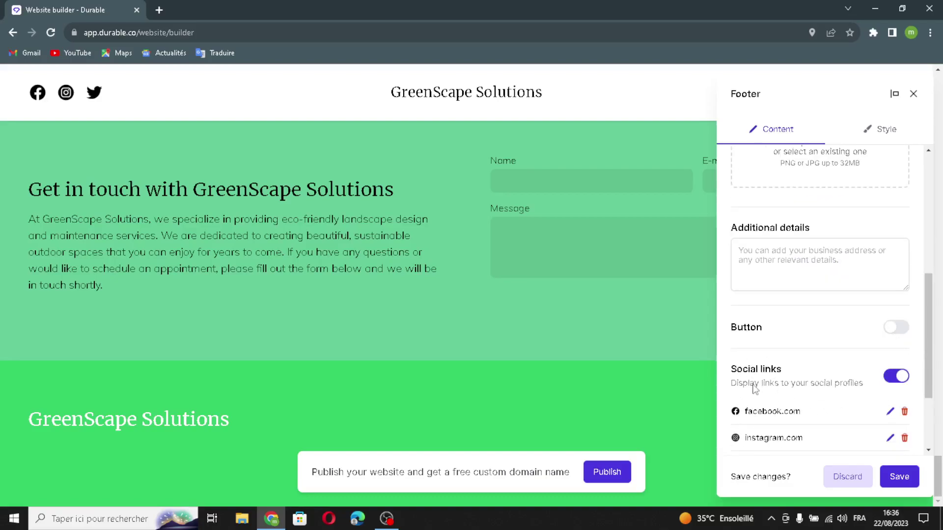
scroll(755, 388, down, 2)
click(901, 378)
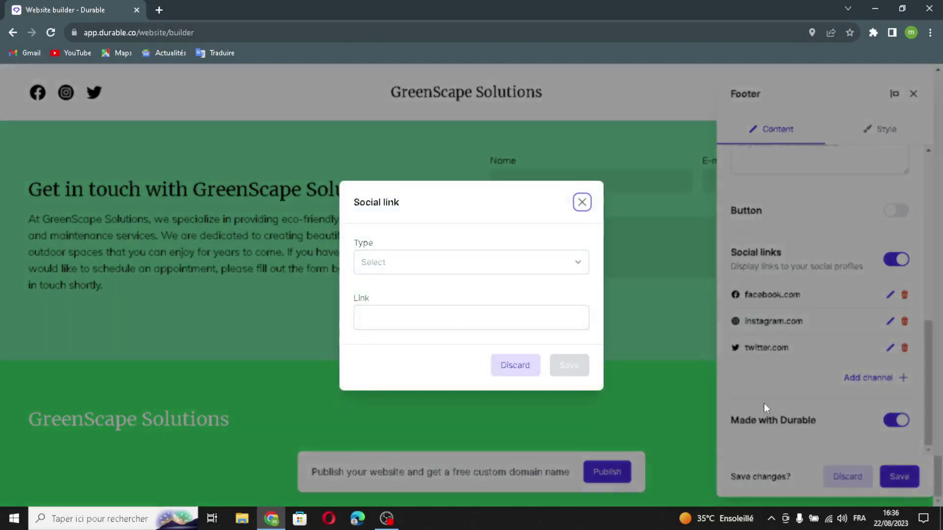
click(528, 274)
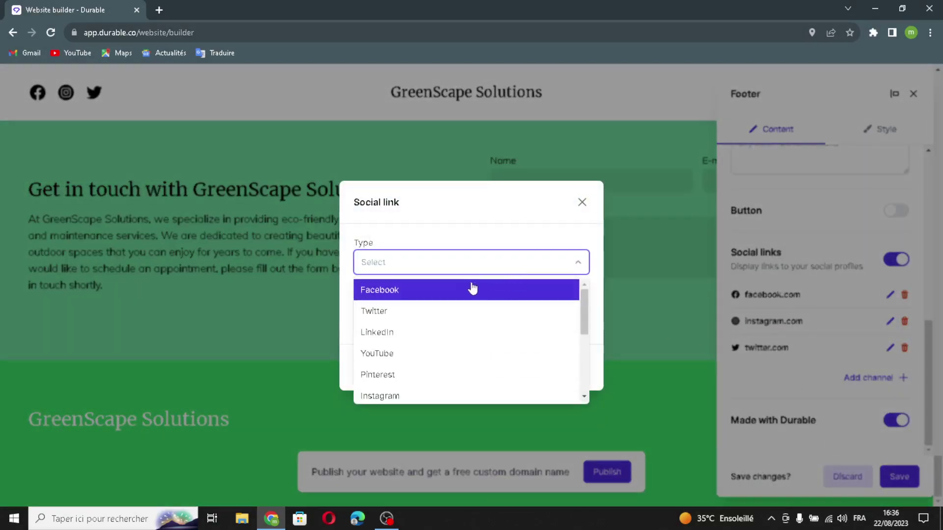
click(460, 288)
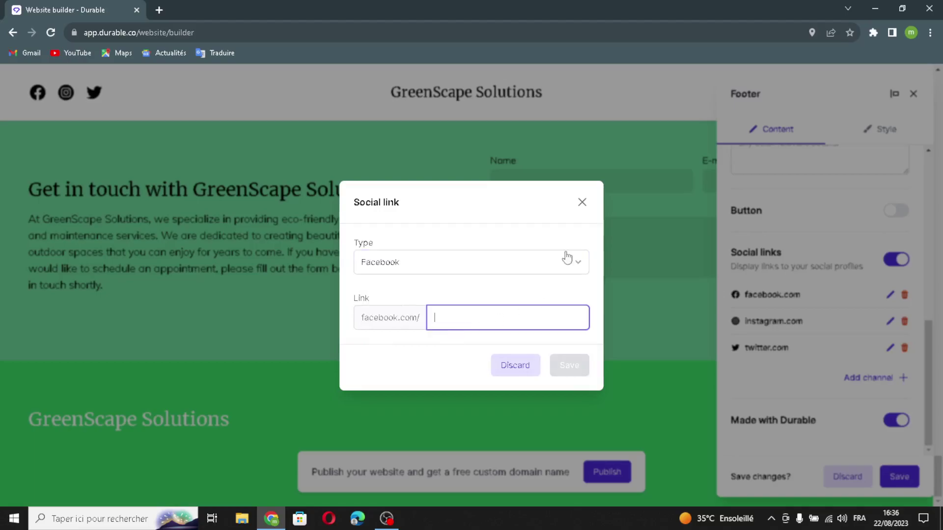
click(582, 202)
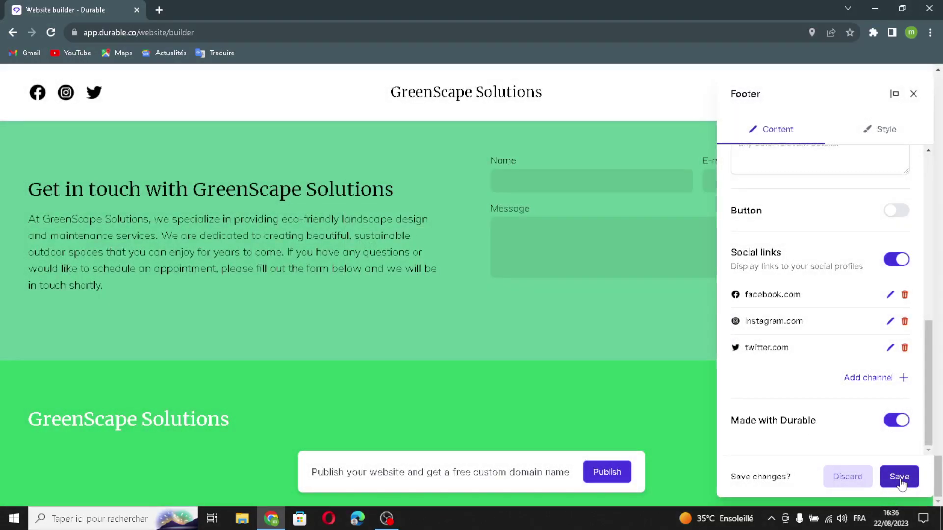
Save the footer after checking its Style options, then show the contact section's regeneration choices.
click(879, 140)
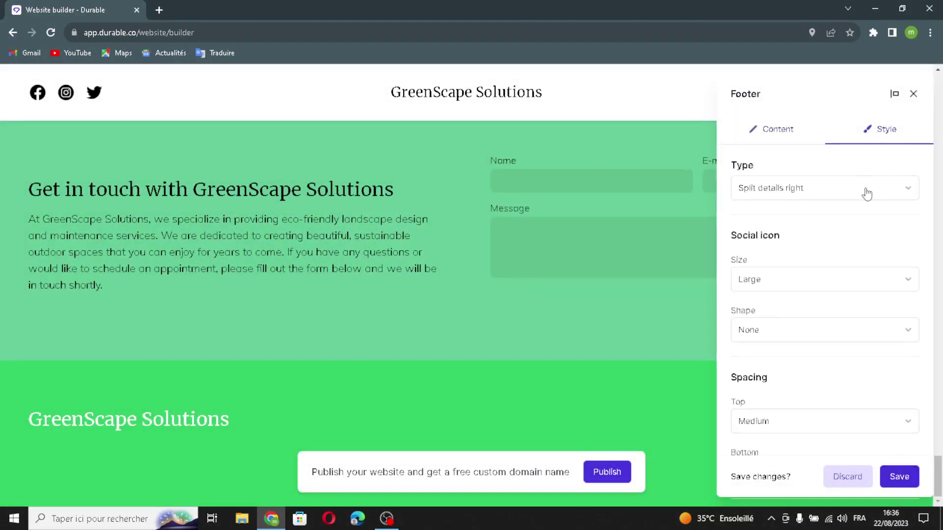
scroll(842, 261, down, 3)
scroll(843, 318, up, 3)
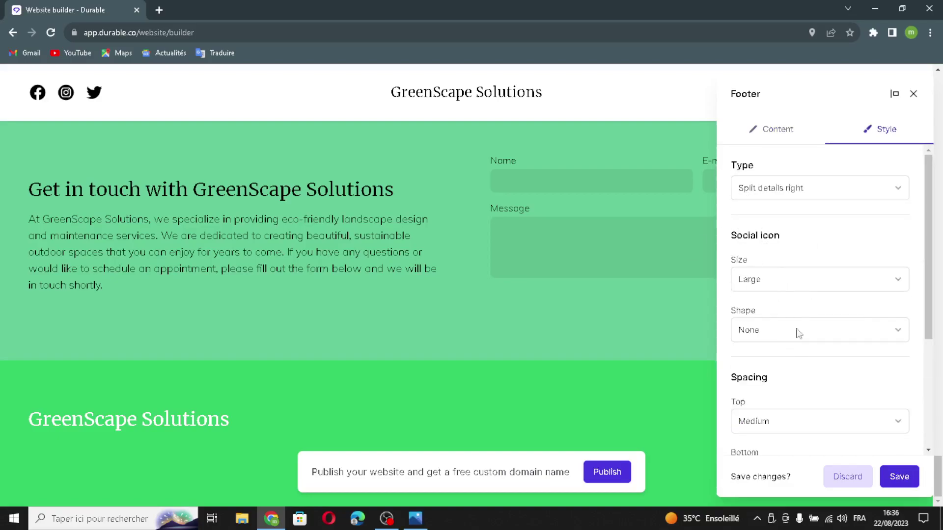
scroll(859, 420, down, 2)
click(900, 476)
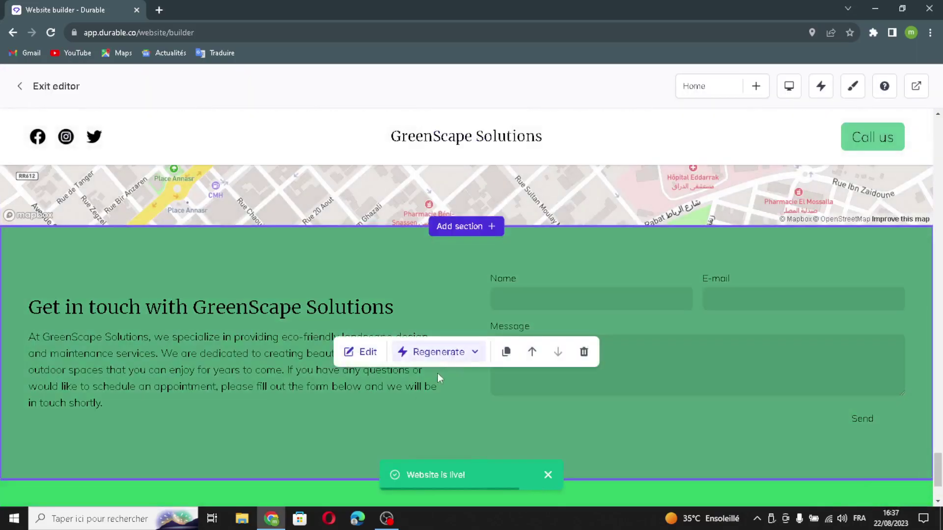
click(438, 353)
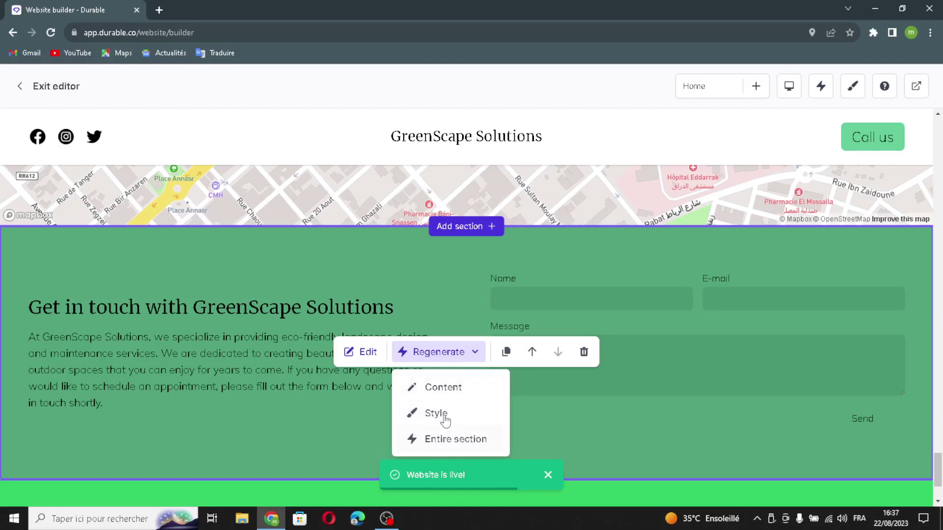